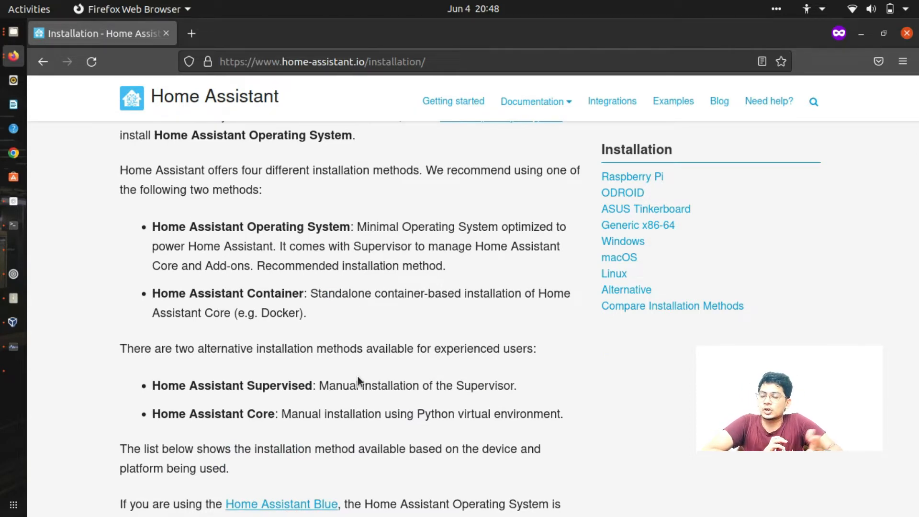
scroll(343, 336, down, 10)
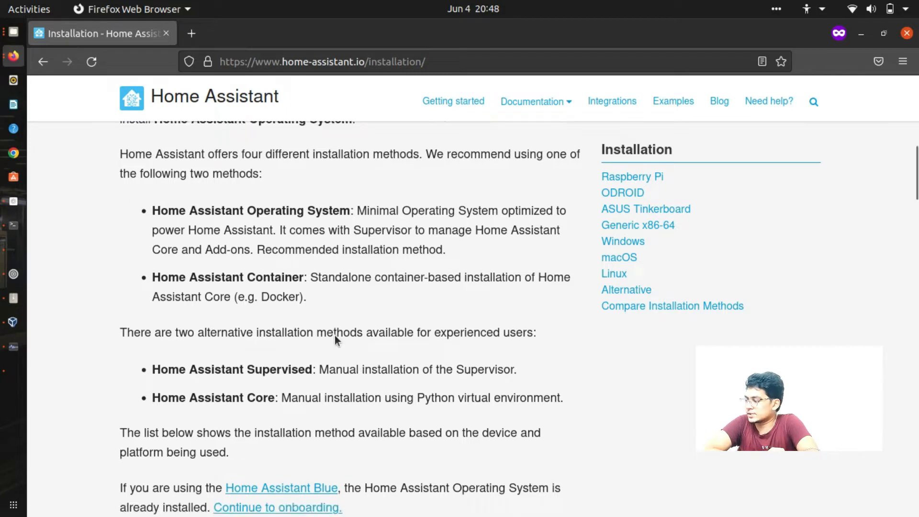
scroll(413, 246, up, 5)
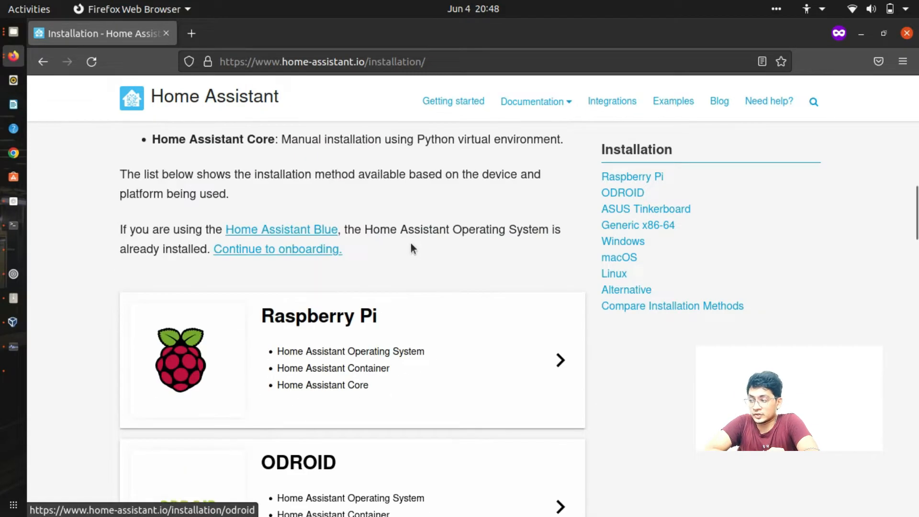
scroll(416, 328, down, 3)
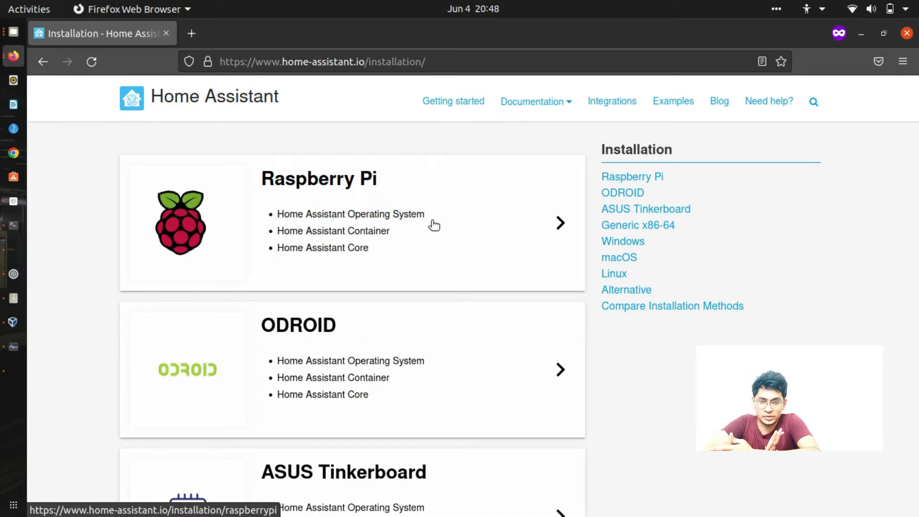
scroll(434, 225, down, 3)
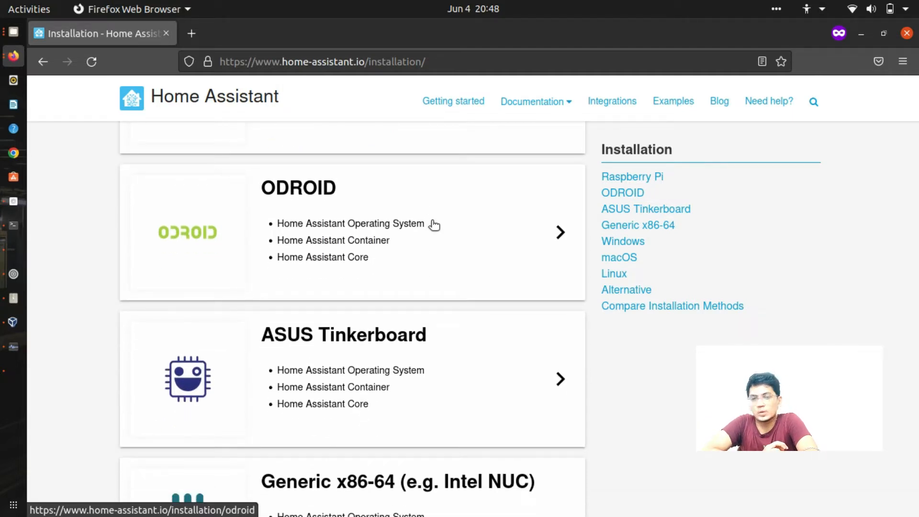
scroll(434, 224, down, 3)
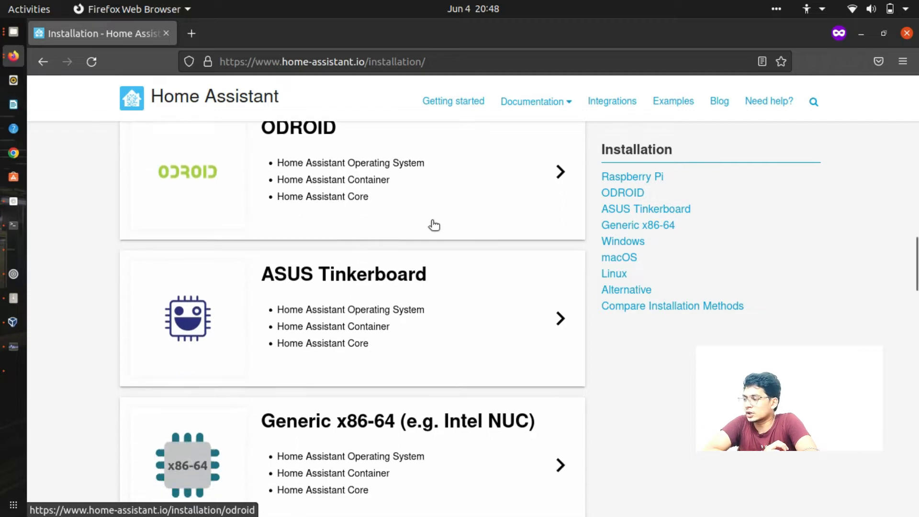
scroll(434, 225, down, 3)
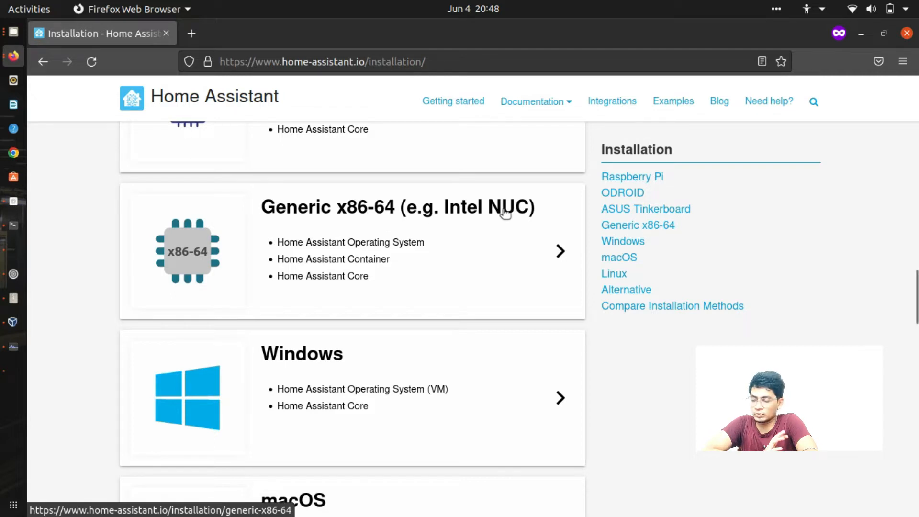
scroll(473, 295, down, 4)
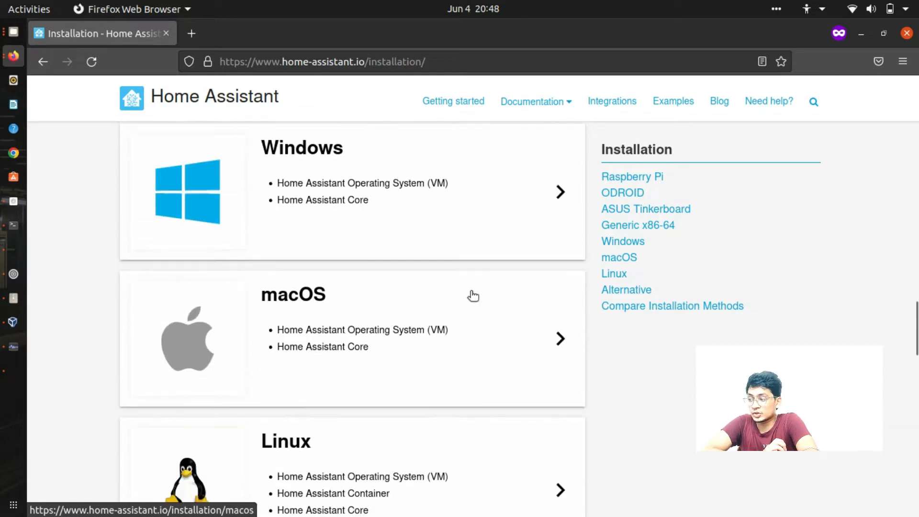
scroll(503, 187, down, 4)
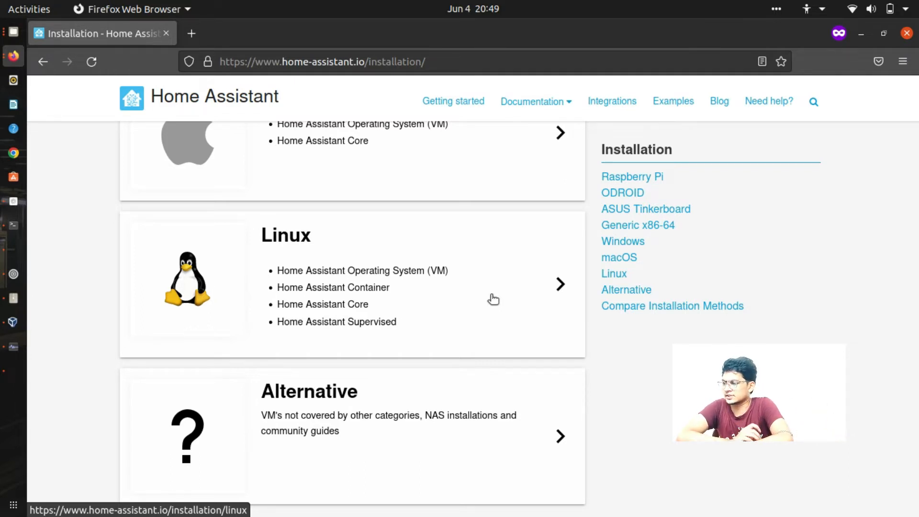
- Look through the Linux installation instructions, then go back to the installation overview
click(493, 299)
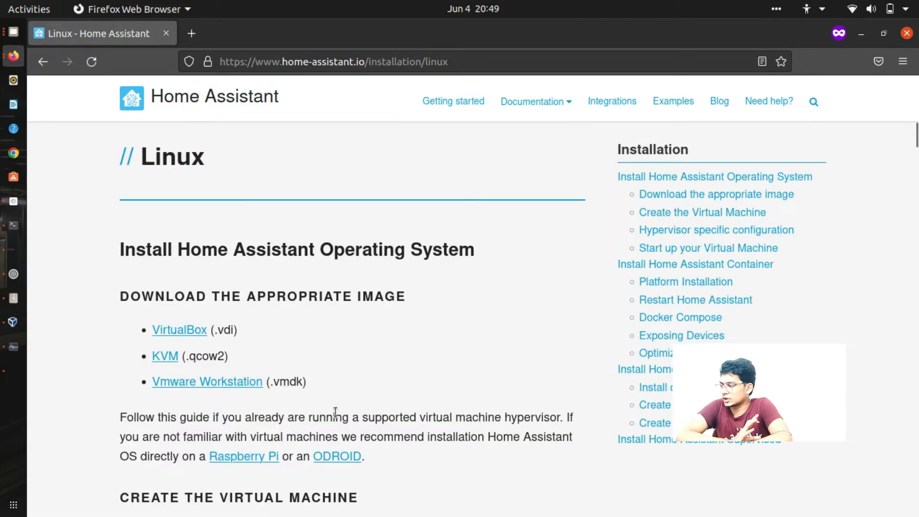
scroll(335, 412, down, 5)
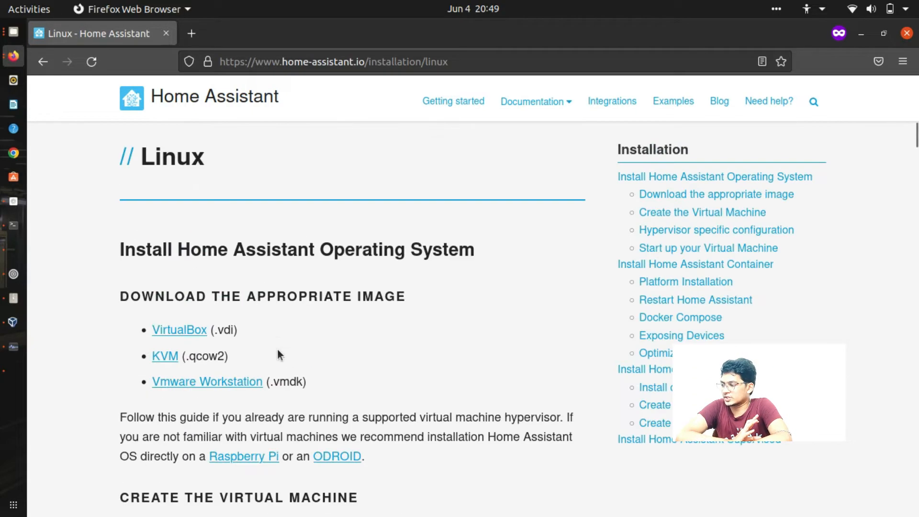
scroll(277, 349, down, 6)
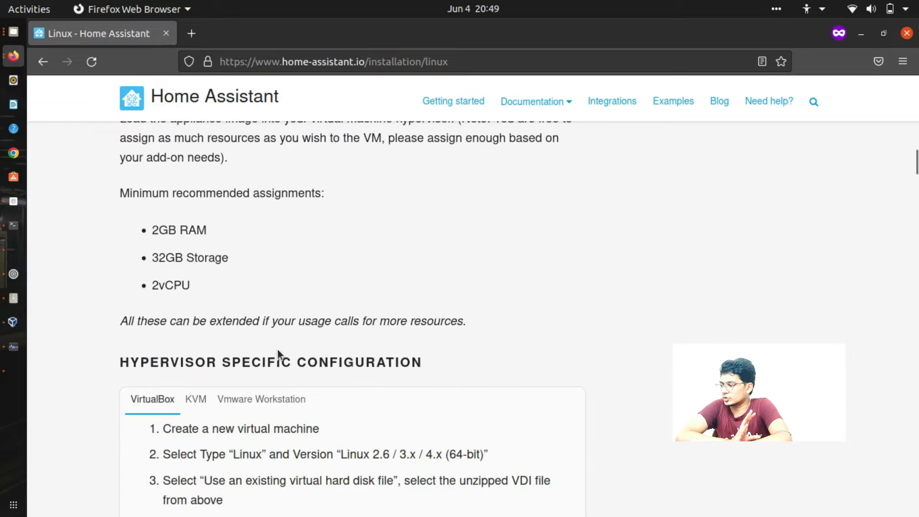
scroll(277, 349, down, 7)
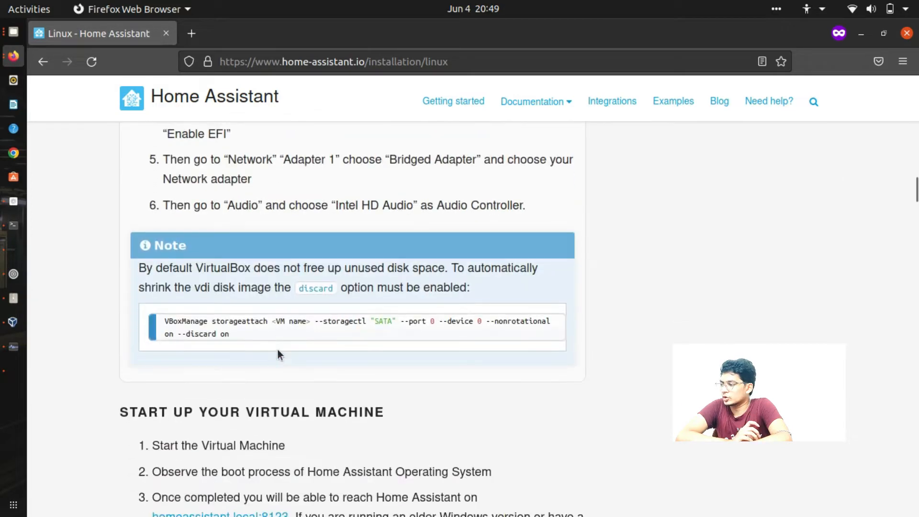
scroll(278, 349, up, 1)
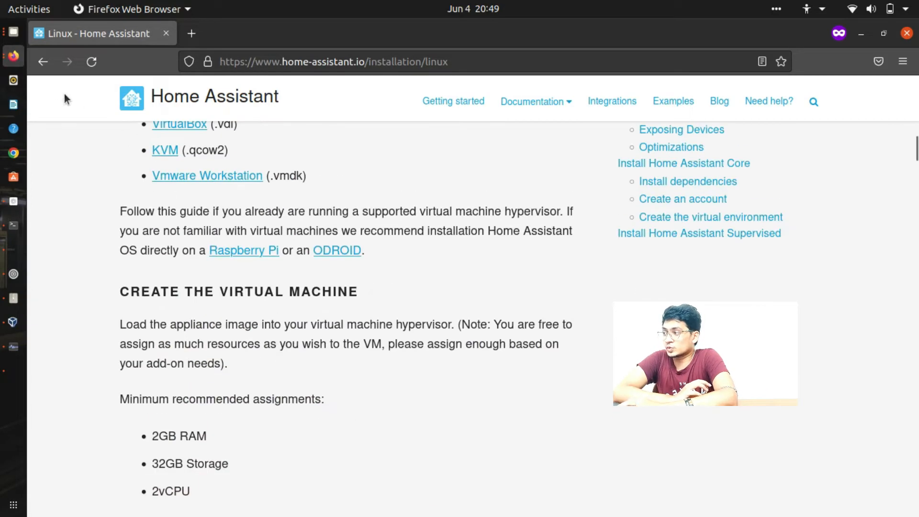
click(43, 61)
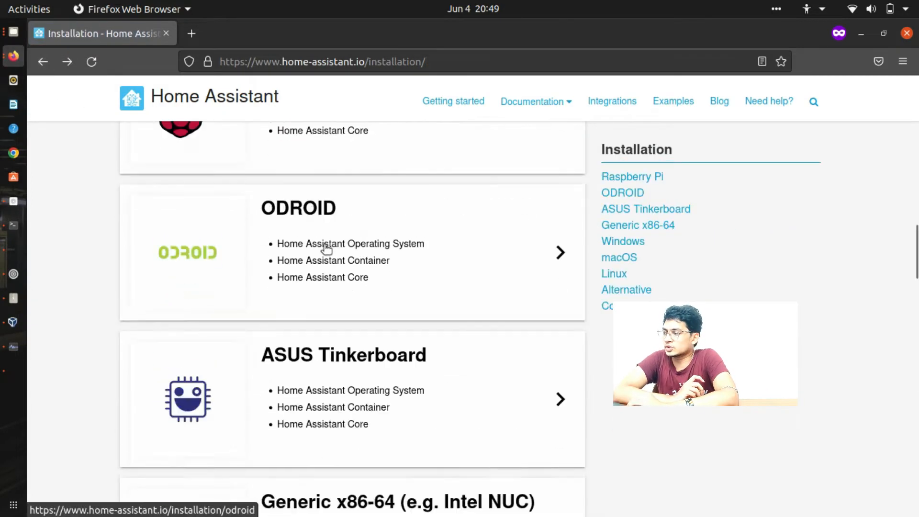
scroll(324, 246, up, 3)
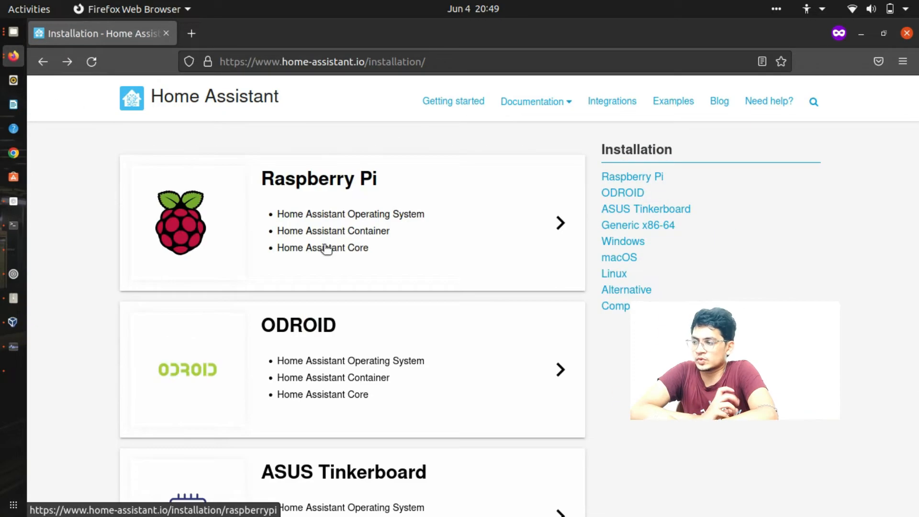
- Copy the Raspberry Pi 4 64-bit image URL from the Raspberry Pi installation guide
click(324, 246)
scroll(323, 245, down, 5)
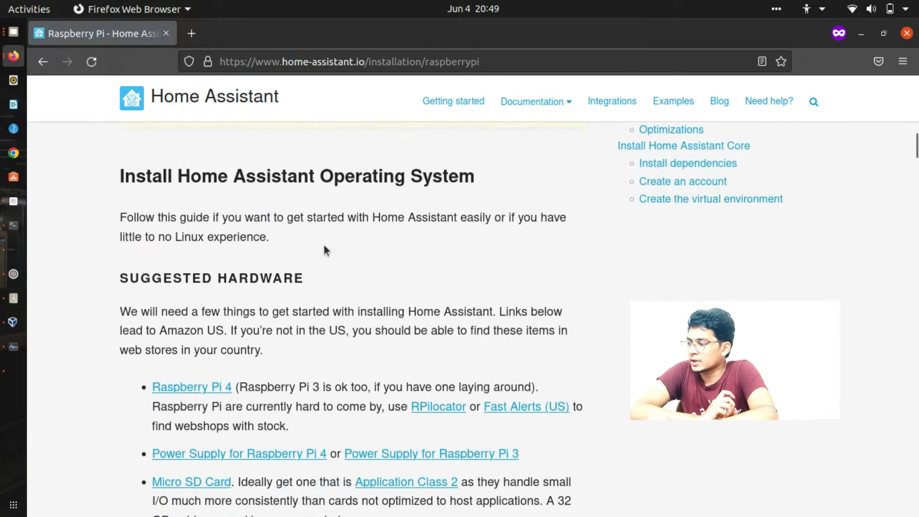
scroll(302, 361, down, 4)
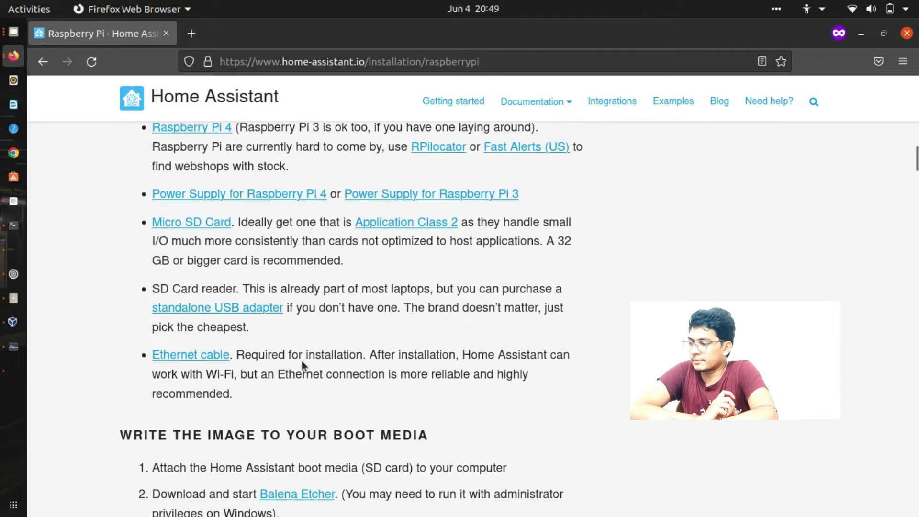
scroll(301, 361, up, 1)
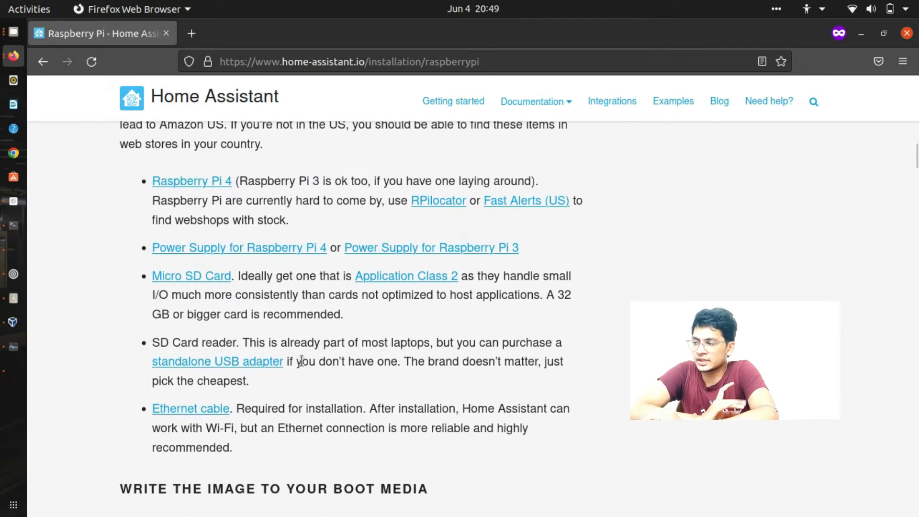
scroll(301, 360, down, 4)
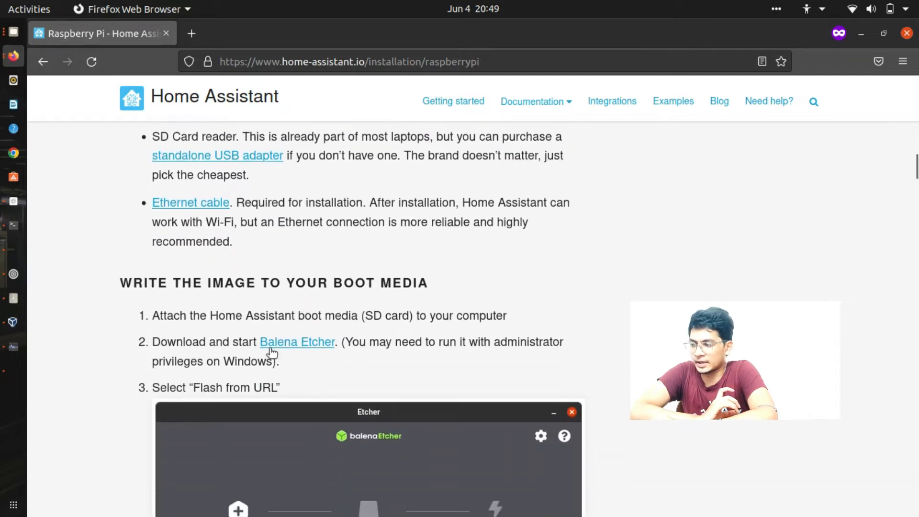
scroll(309, 326, down, 3)
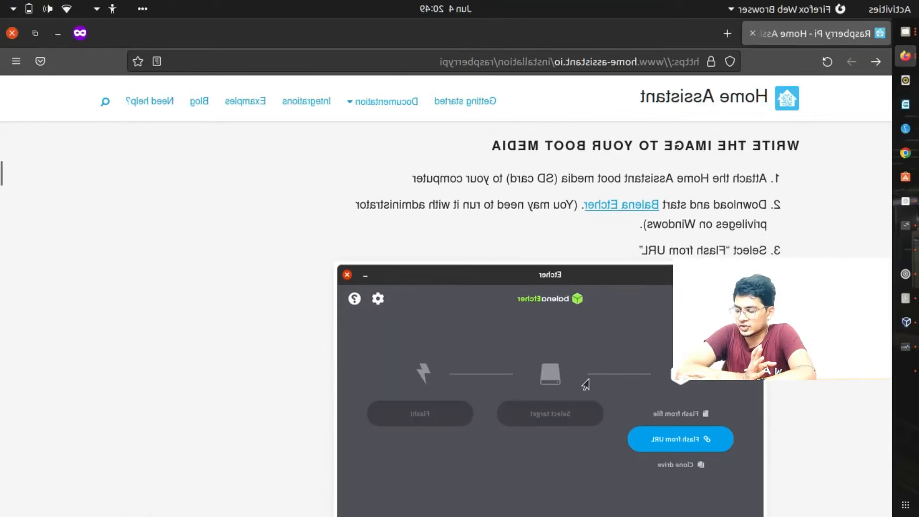
scroll(153, 301, down, 6)
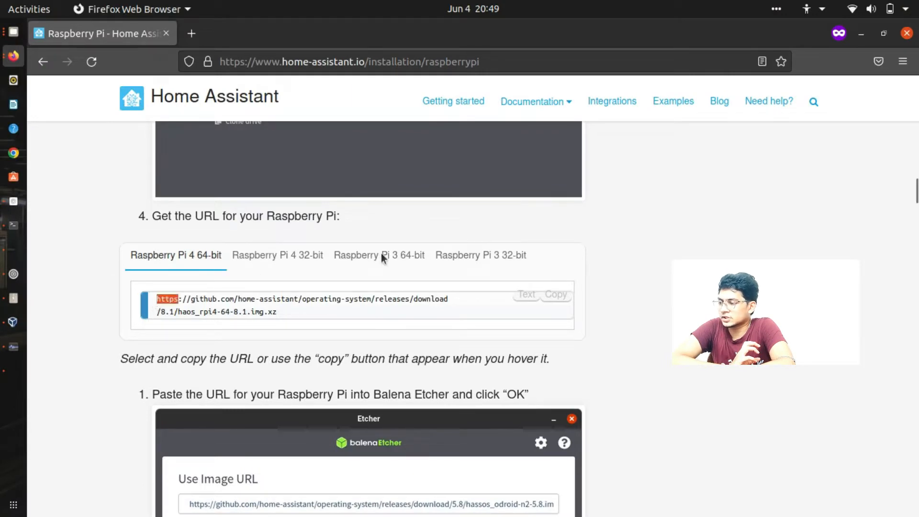
click(555, 294)
- Load the copied URL in a new private tab to start the download, then return to the overview
click(191, 33)
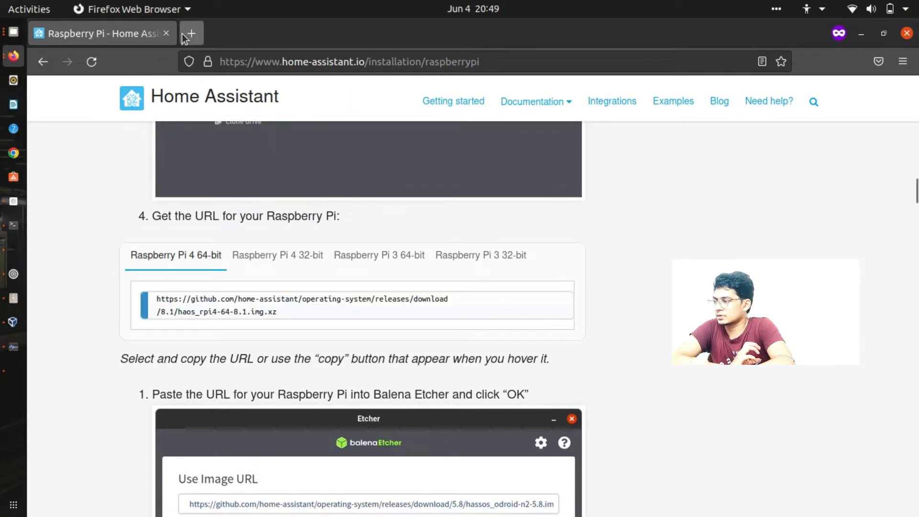
key(ctrl+v)
key(Return)
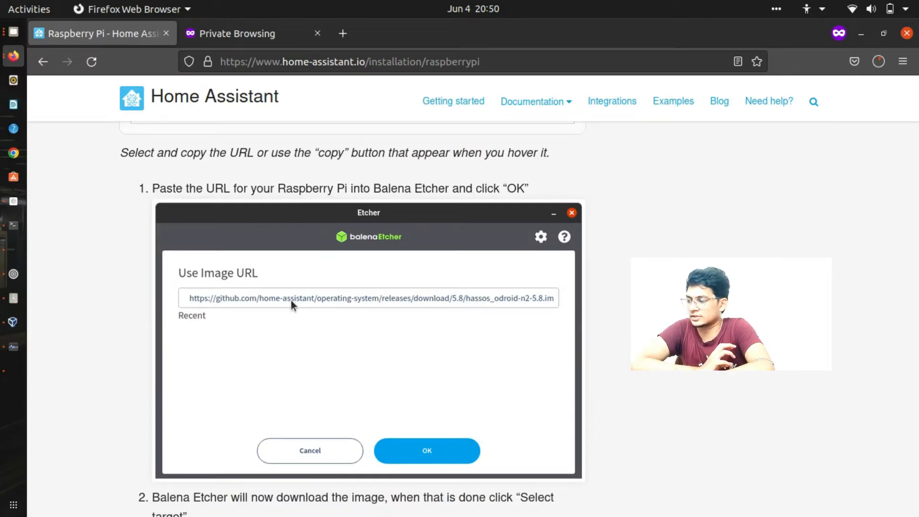
scroll(291, 299, down, 8)
scroll(291, 301, down, 20)
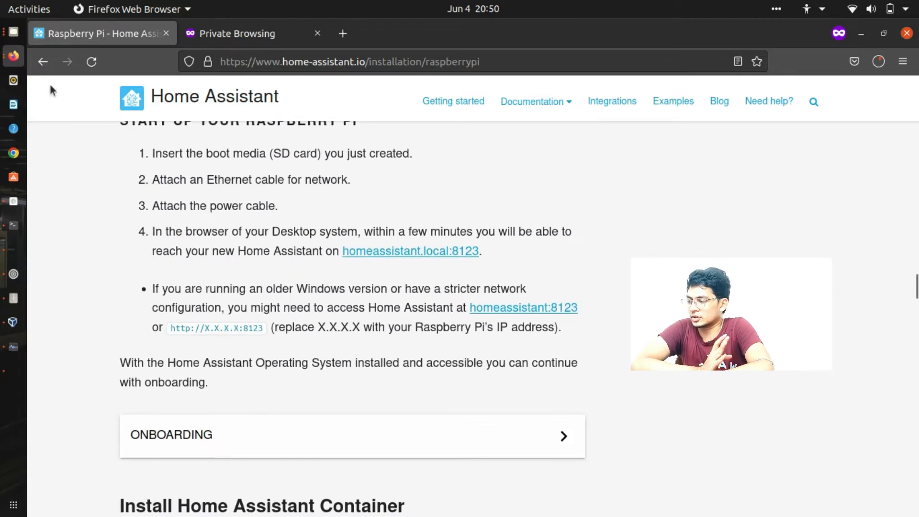
click(47, 58)
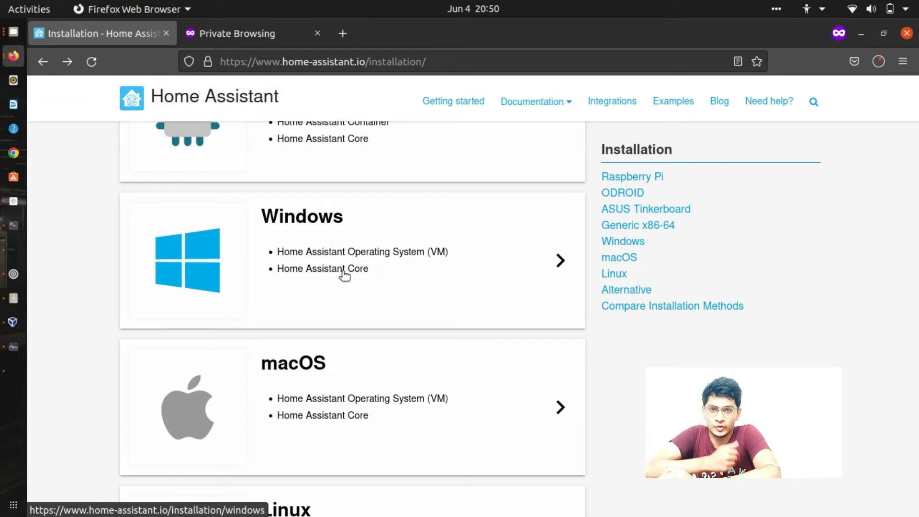
- Download the VirtualBox .vdi image from the Windows guide and cancel the duplicate haos_ova-8.1.vdi(2).zip download
click(344, 273)
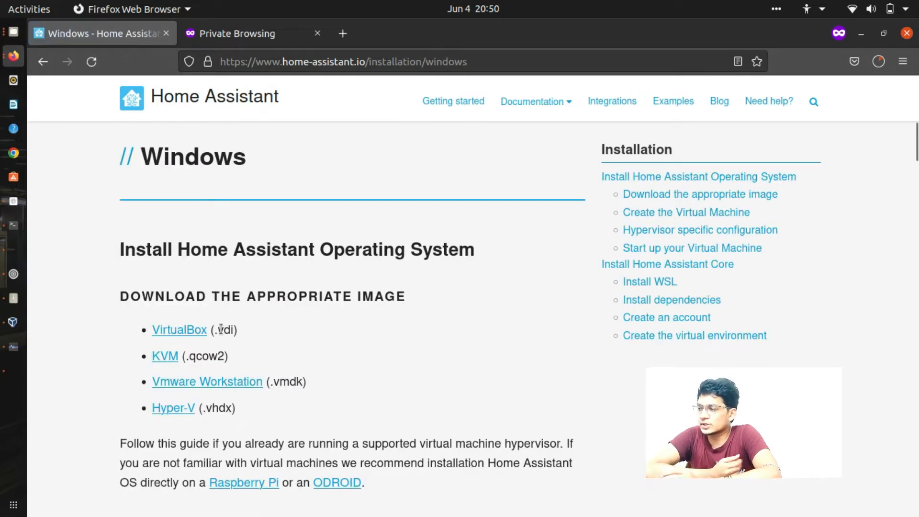
scroll(309, 326, down, 4)
scroll(308, 325, up, 3)
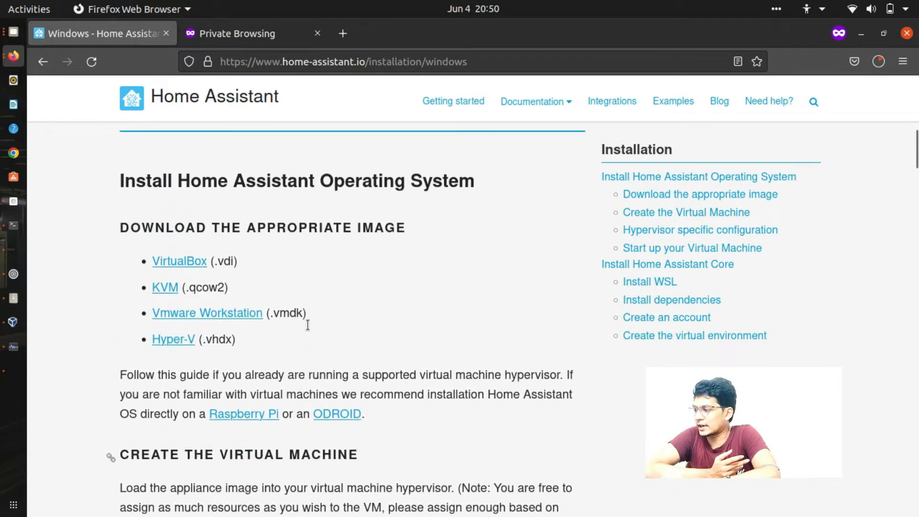
click(196, 261)
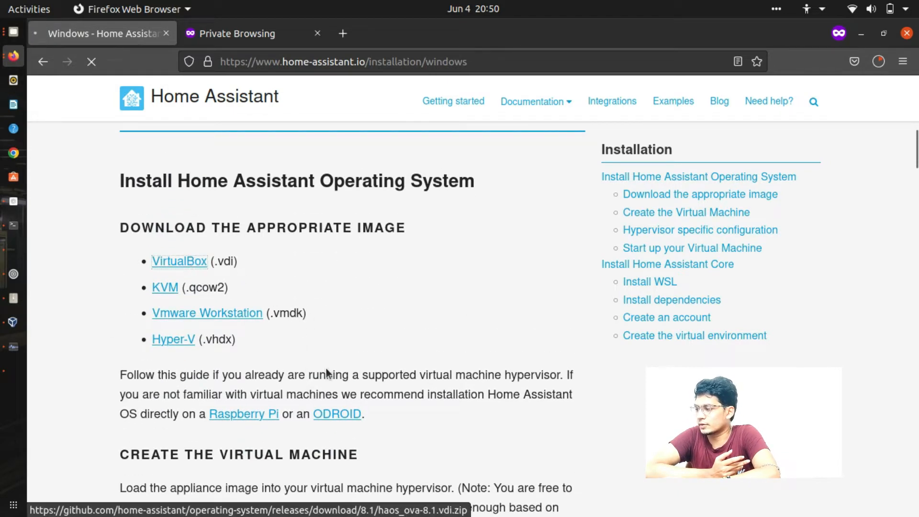
click(902, 61)
click(878, 62)
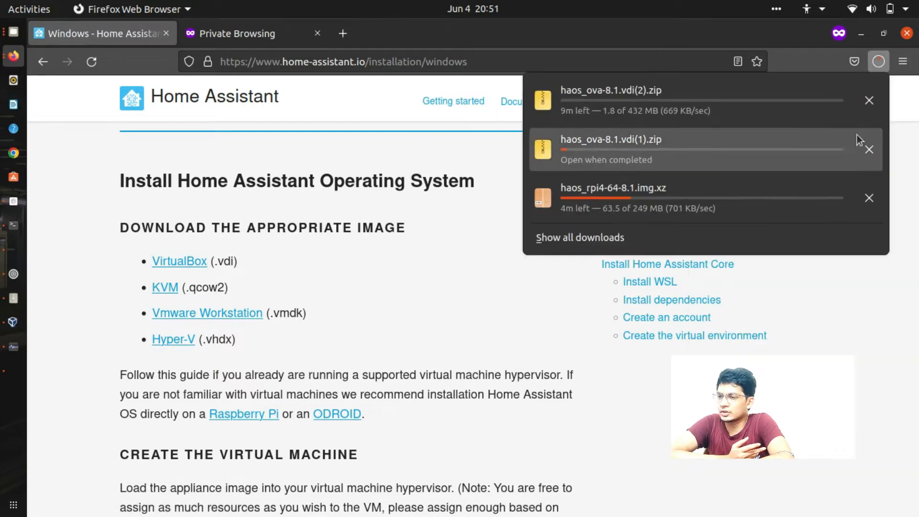
click(868, 101)
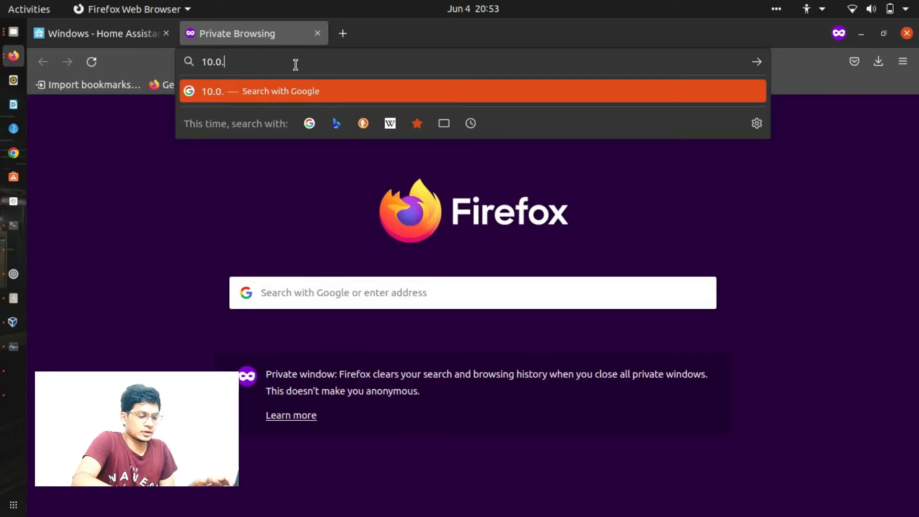
- Load the guest address 10.0.2.15 in the private browser tab
text(2.15)
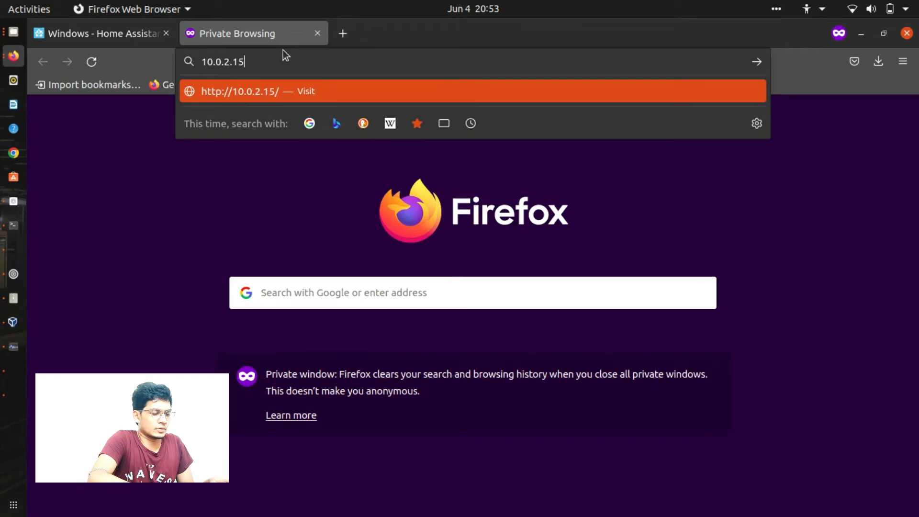
key(Return)
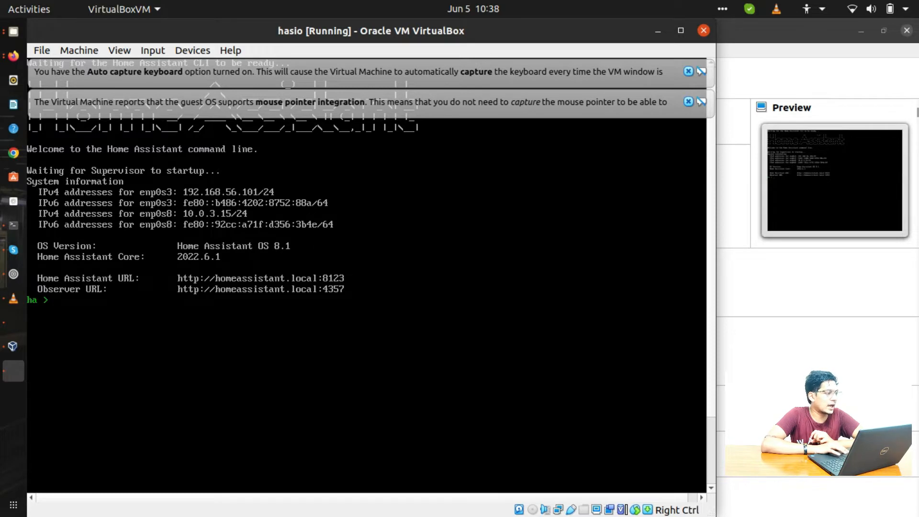
- Enter the VM's address 192.168.56.101 in Firefox after checking it on the VM console
click(13, 56)
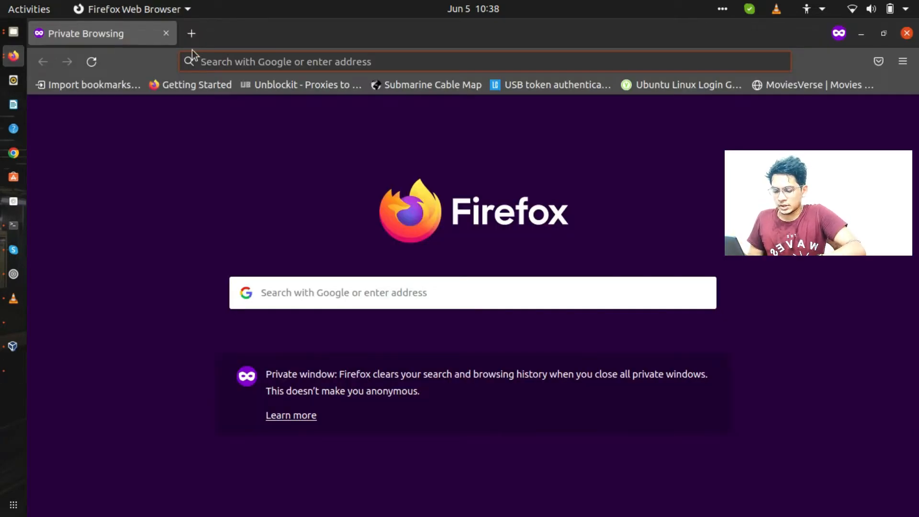
text(192.168)
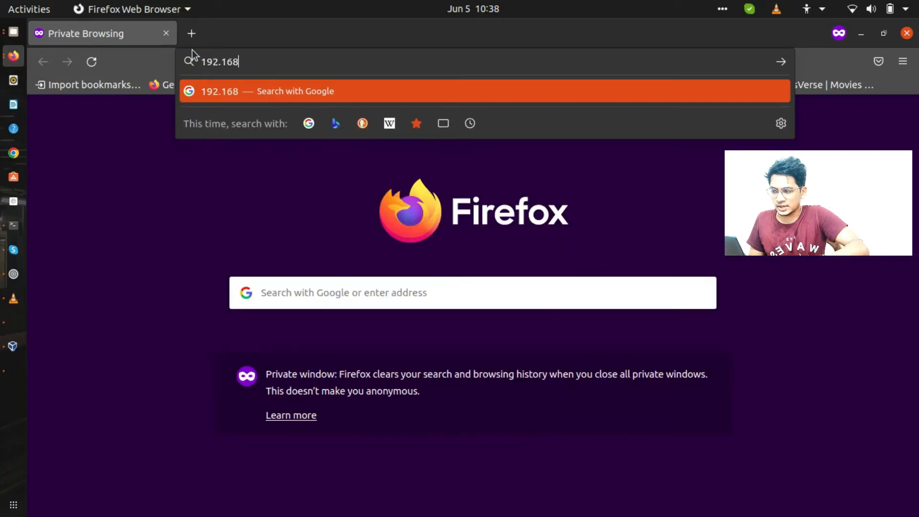
text(.)
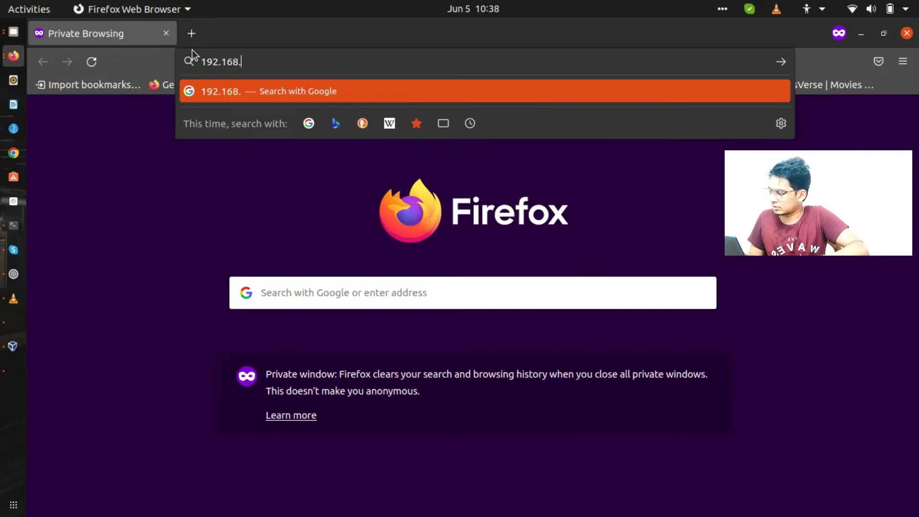
key(alt+Tab)
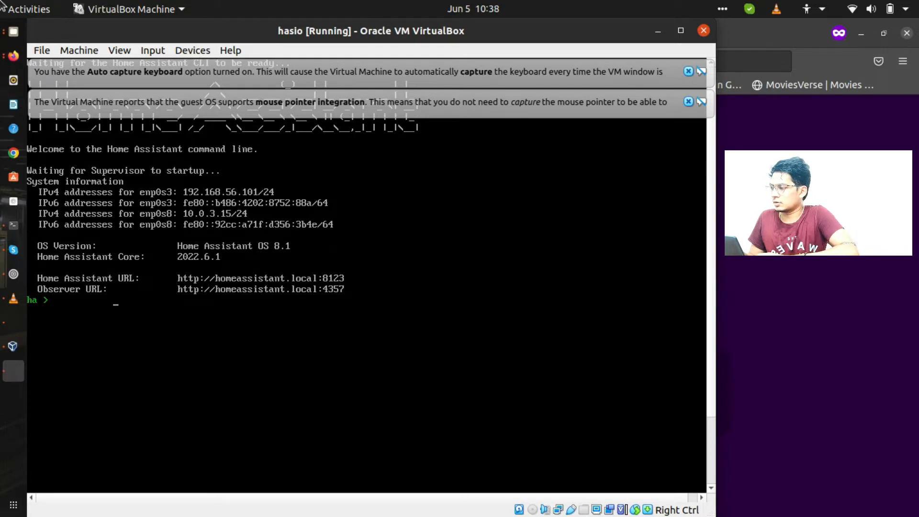
click(14, 56)
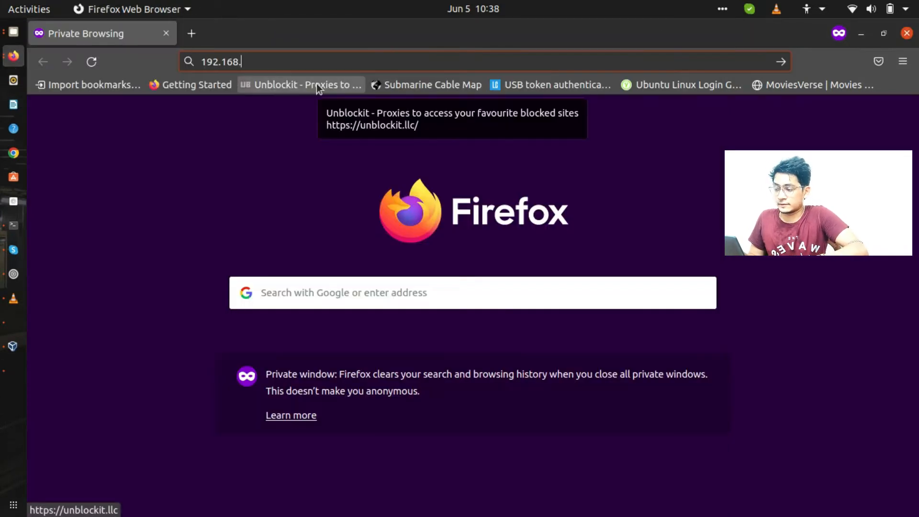
text(56.)
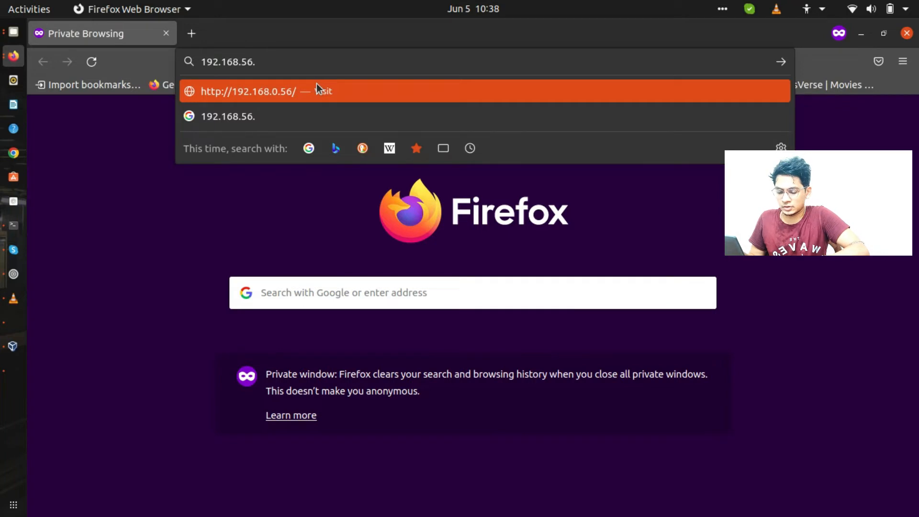
text(101)
key(Return)
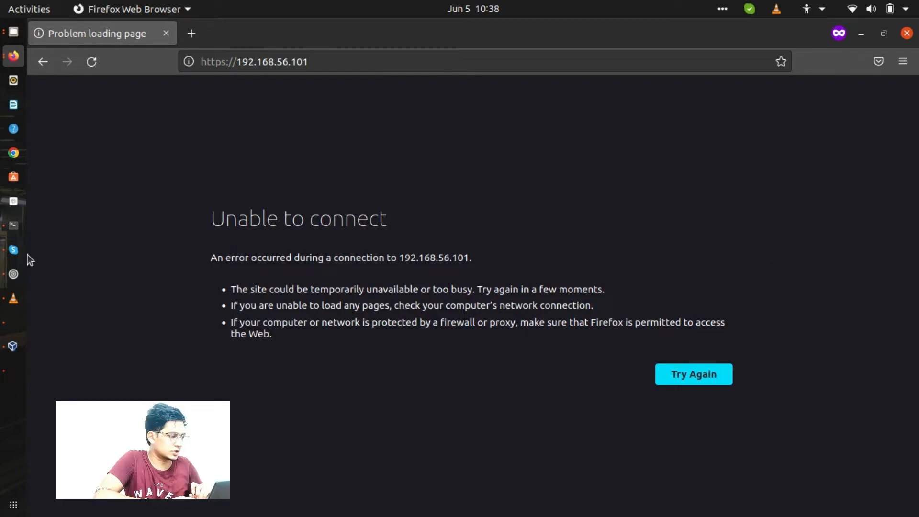
click(13, 371)
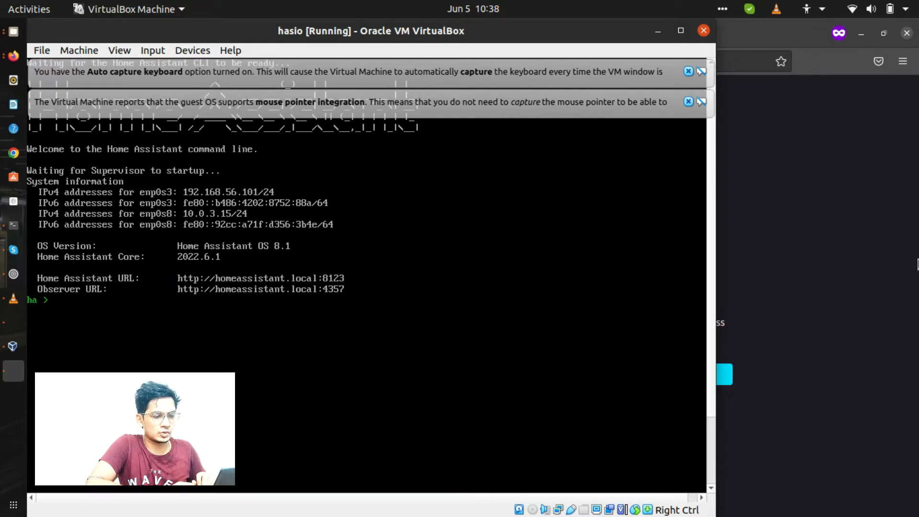
click(842, 249)
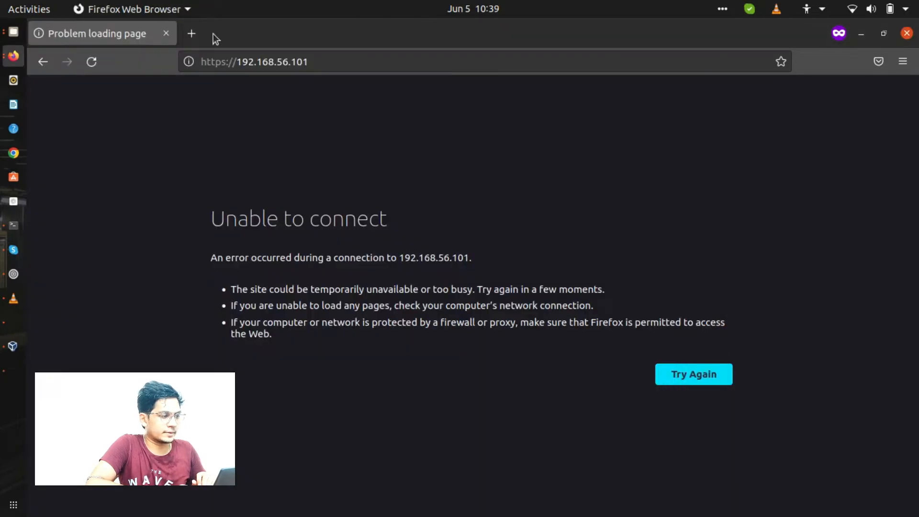
click(228, 62)
click(227, 62)
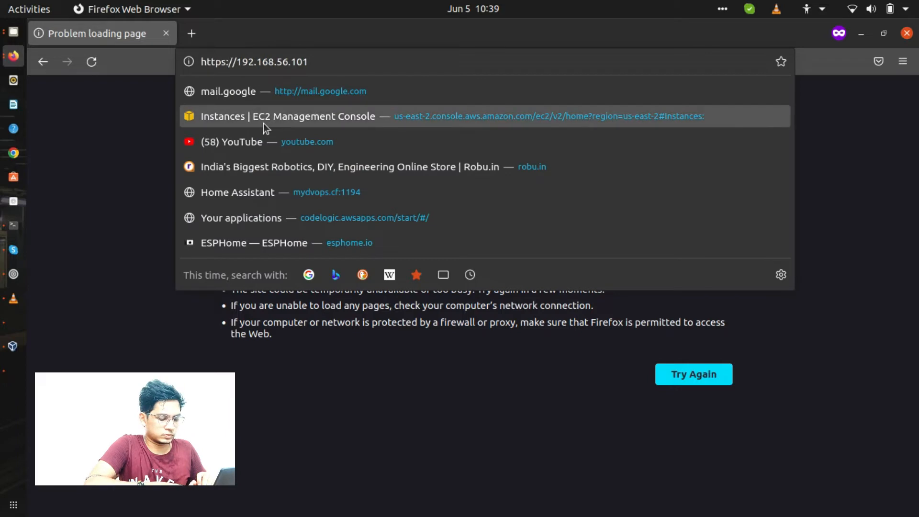
key(BackSpace)
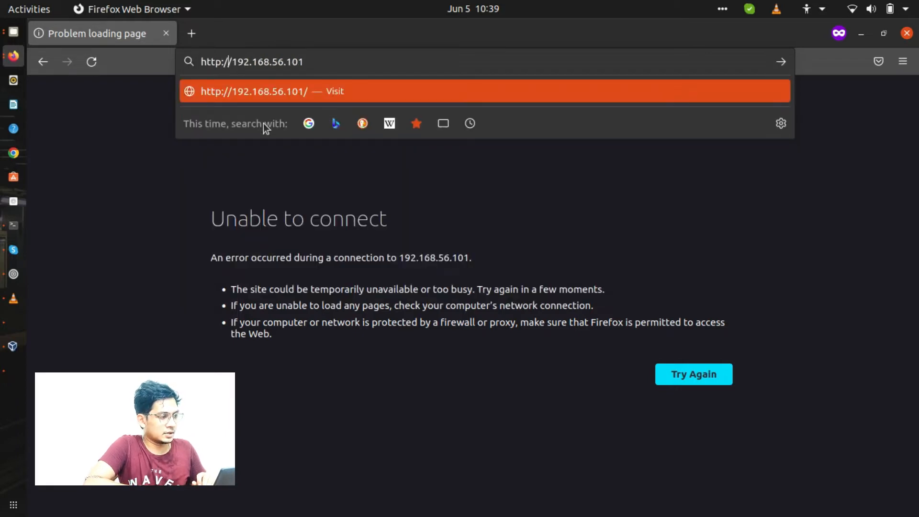
key(End)
text(:8123)
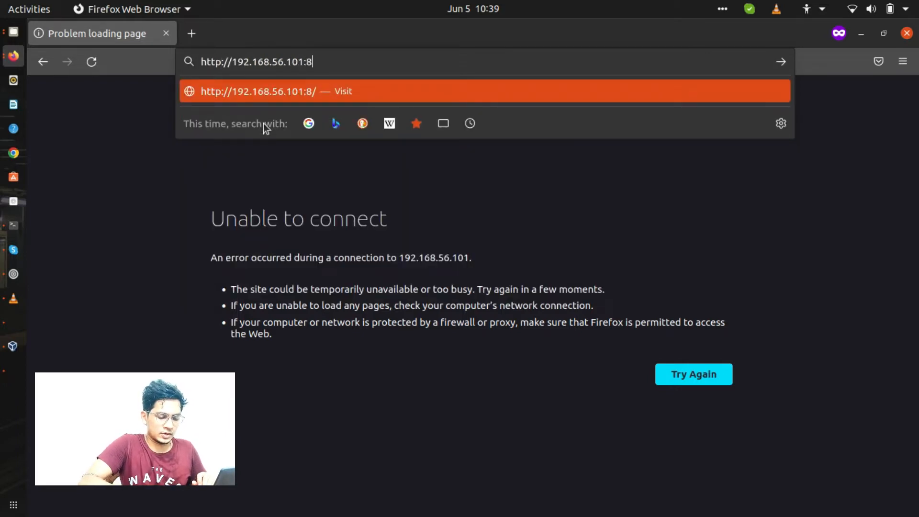
key(Return)
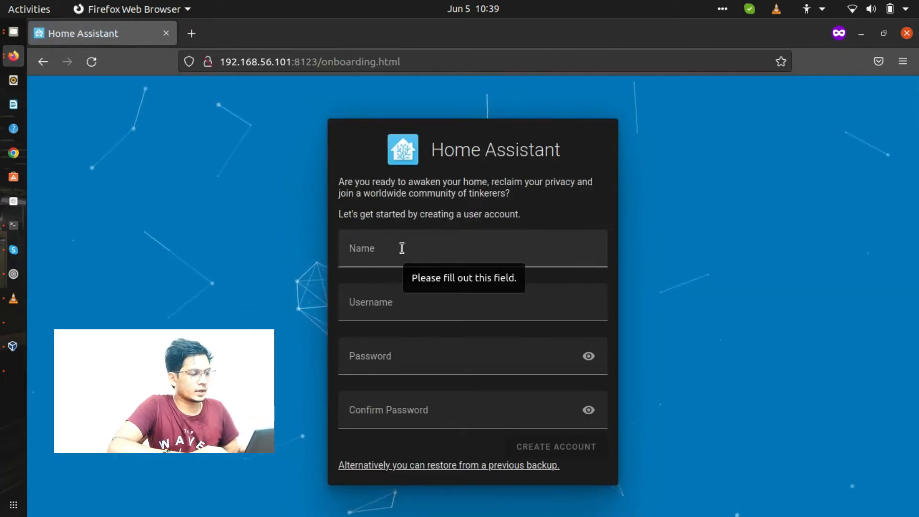
- Fill in the account's name, type the password and its confirmation, and create the account
click(401, 248)
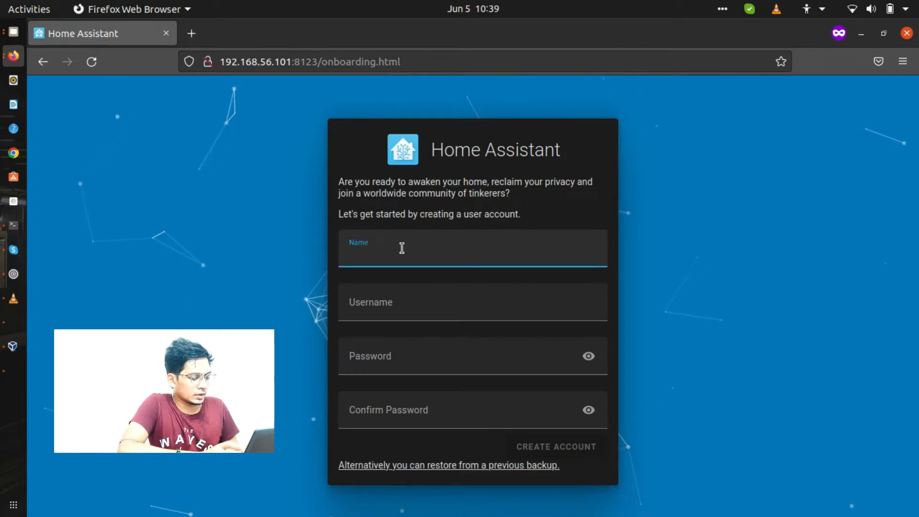
text(my )
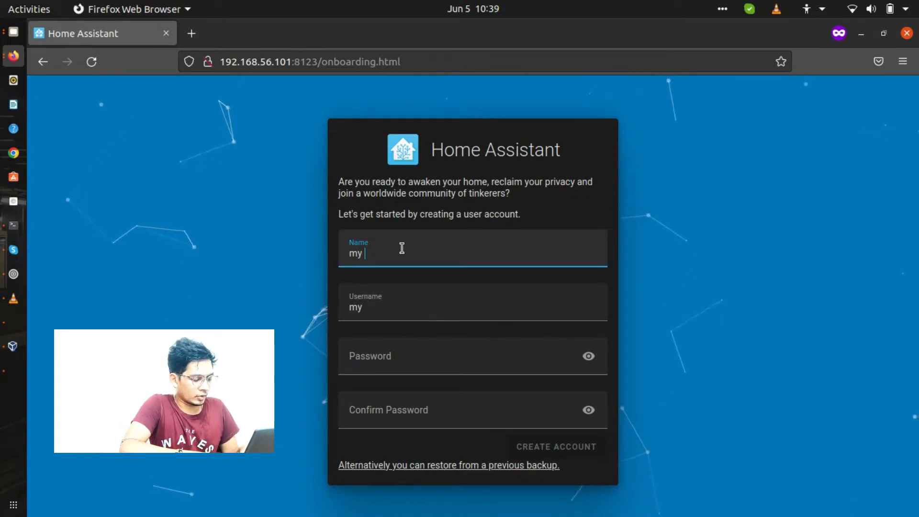
text(home)
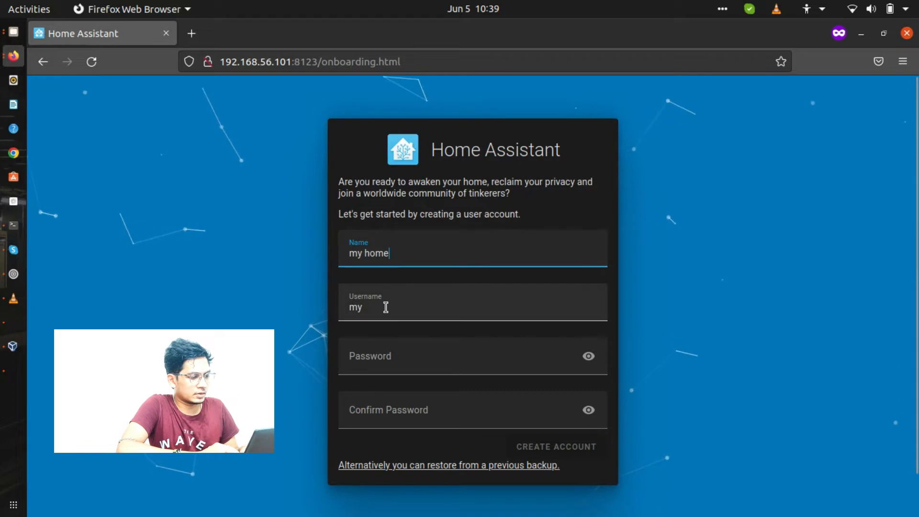
click(408, 356)
text(1234)
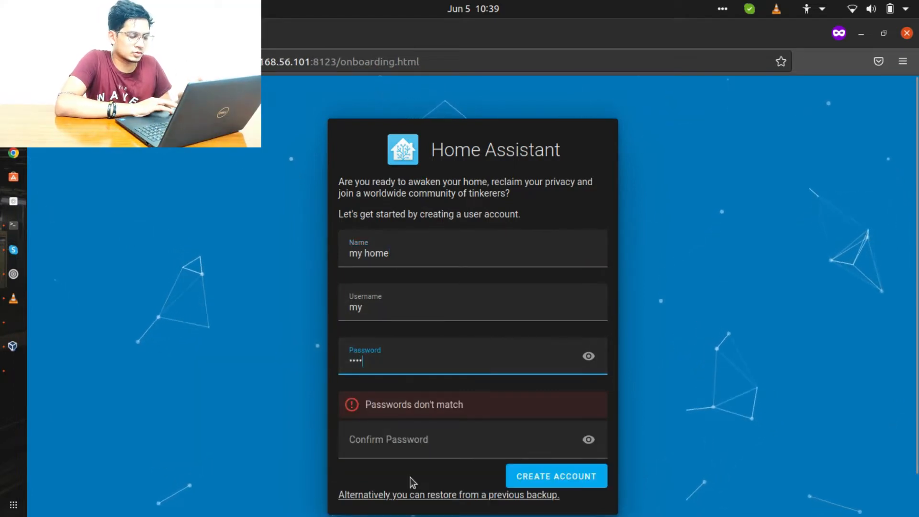
click(410, 438)
text(1234)
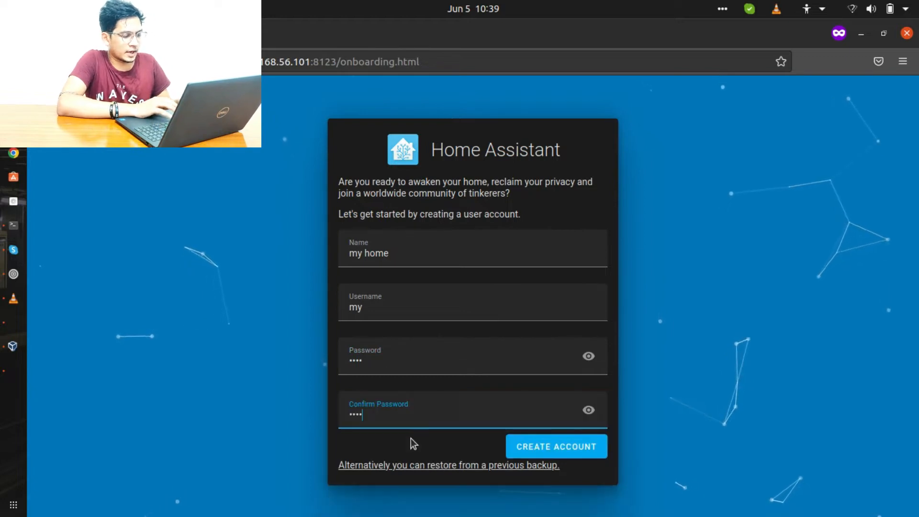
click(515, 452)
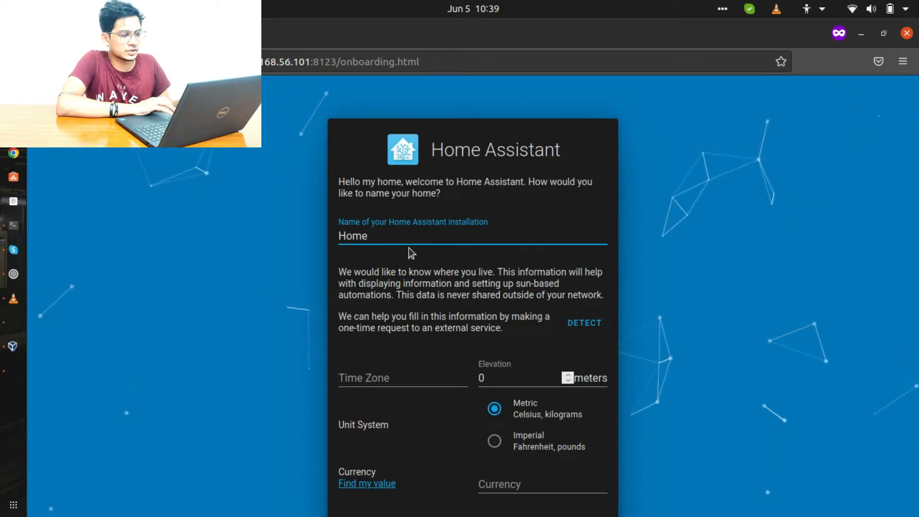
- Rename the installation to myHome and set the time zone to India Standard Time (Asia/Calcutta)
click(340, 235)
text(my)
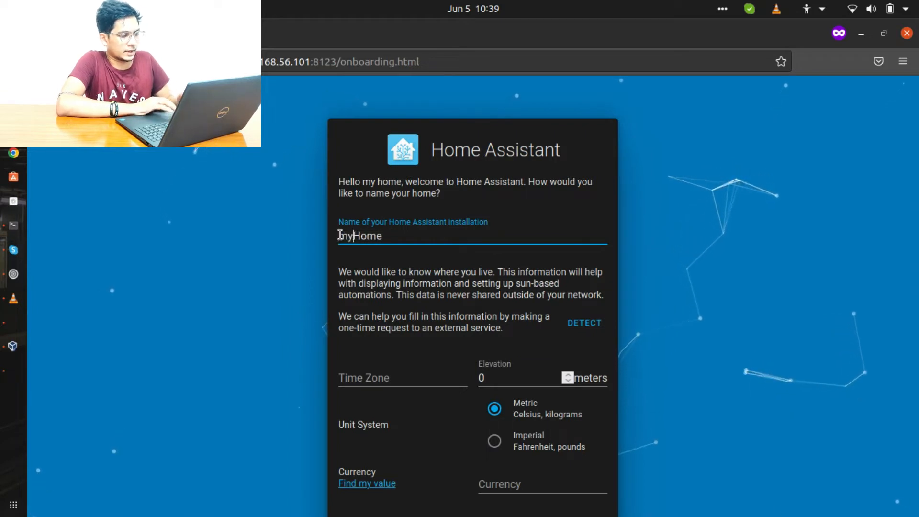
click(424, 361)
scroll(424, 383, down, 8)
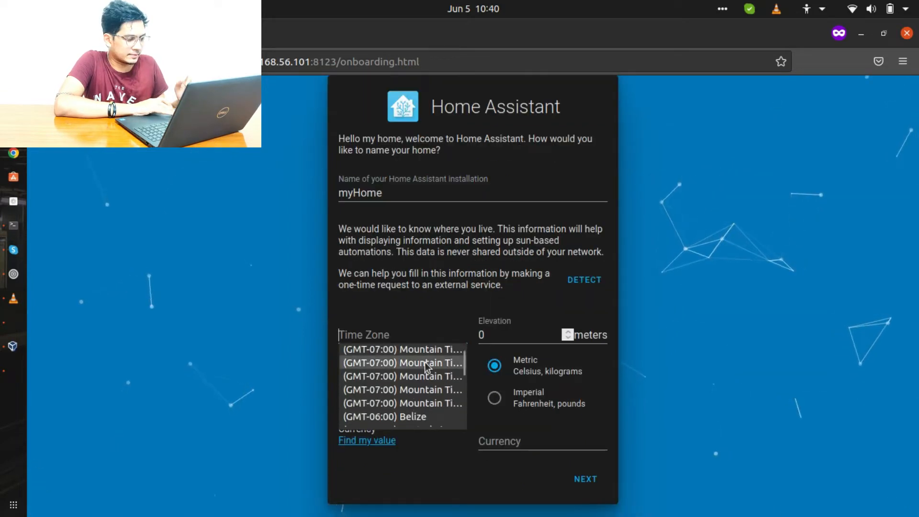
scroll(424, 362, down, 4)
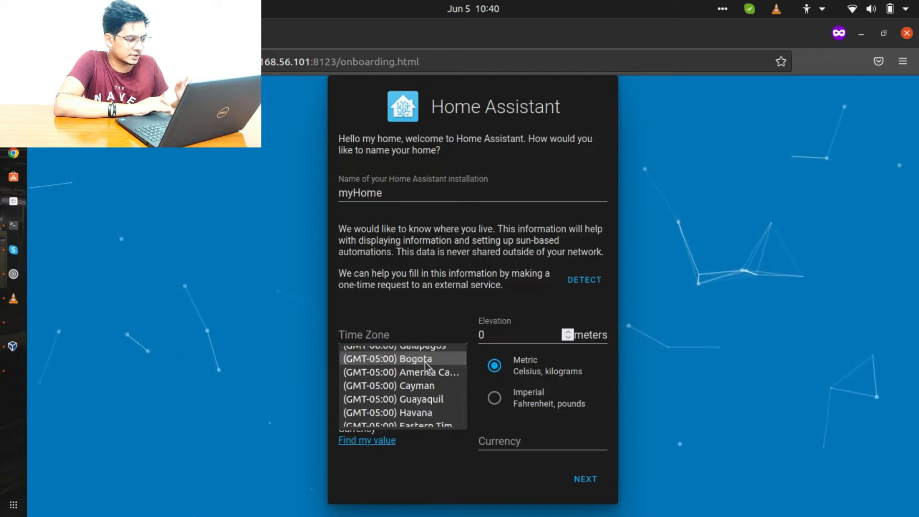
scroll(424, 361, up, 5)
scroll(424, 361, up, 6)
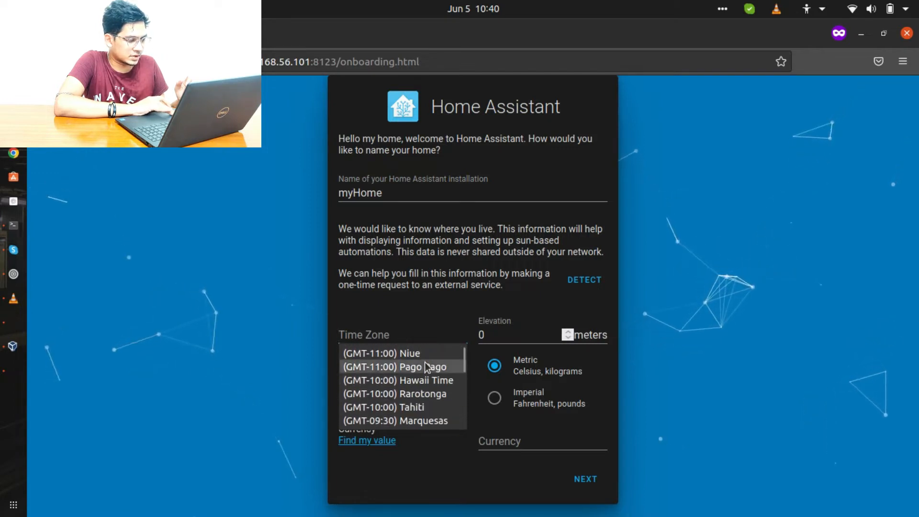
scroll(425, 378, down, 15)
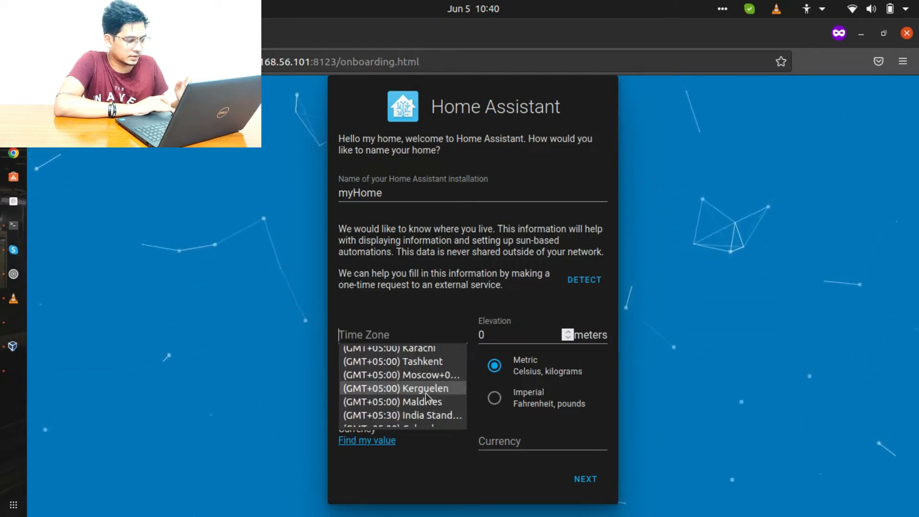
click(430, 415)
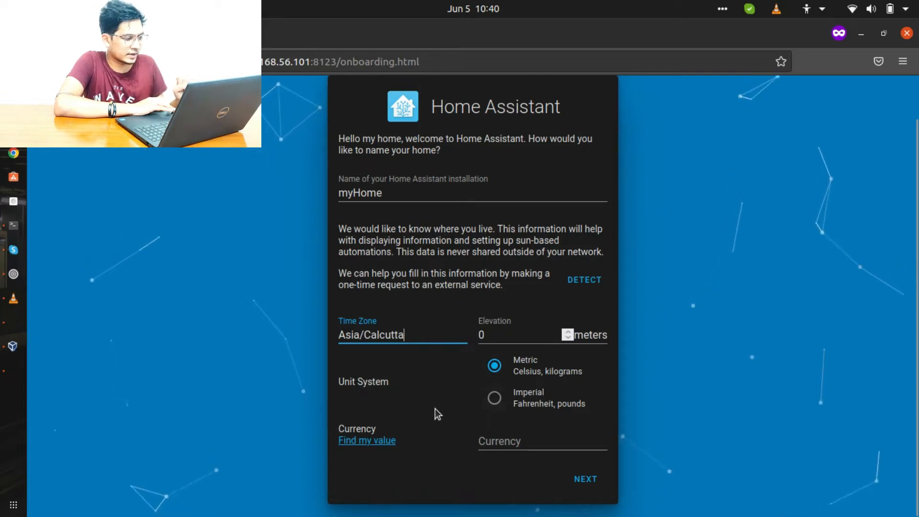
- Set the currency to INR and submit the location settings
click(511, 443)
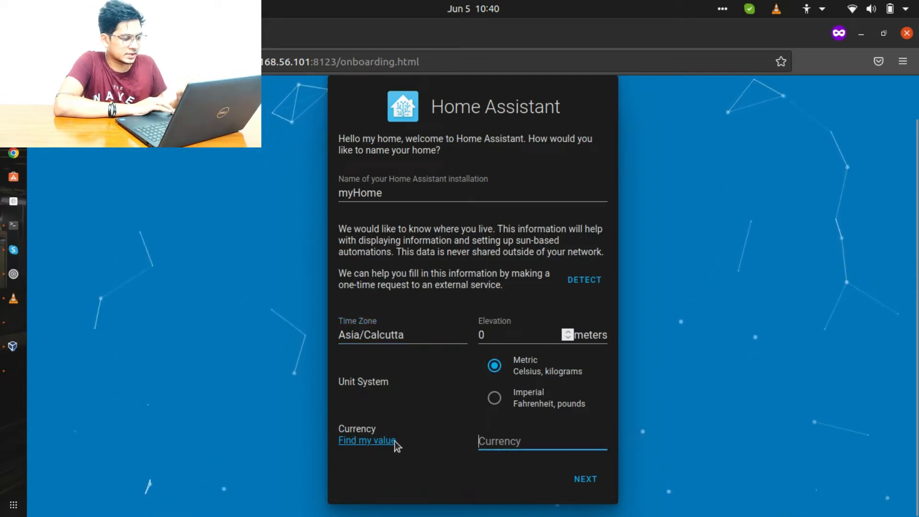
text(I)
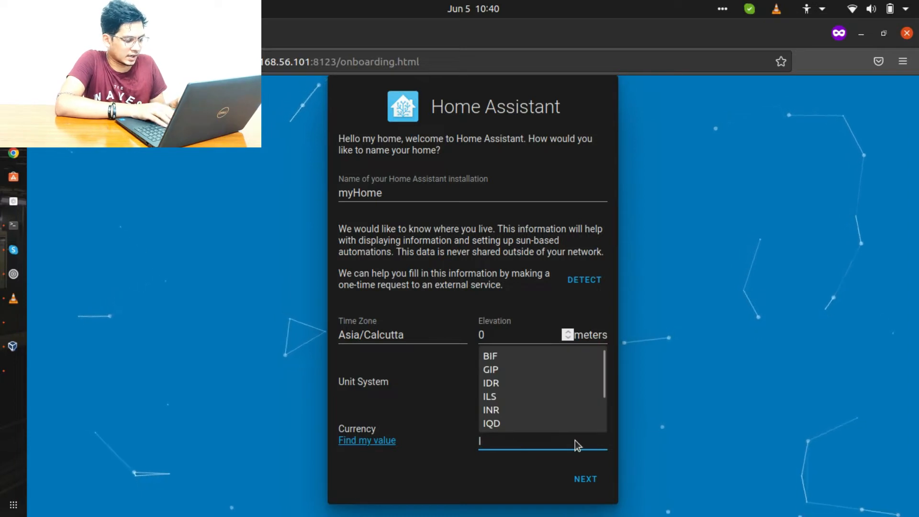
text(N)
click(541, 462)
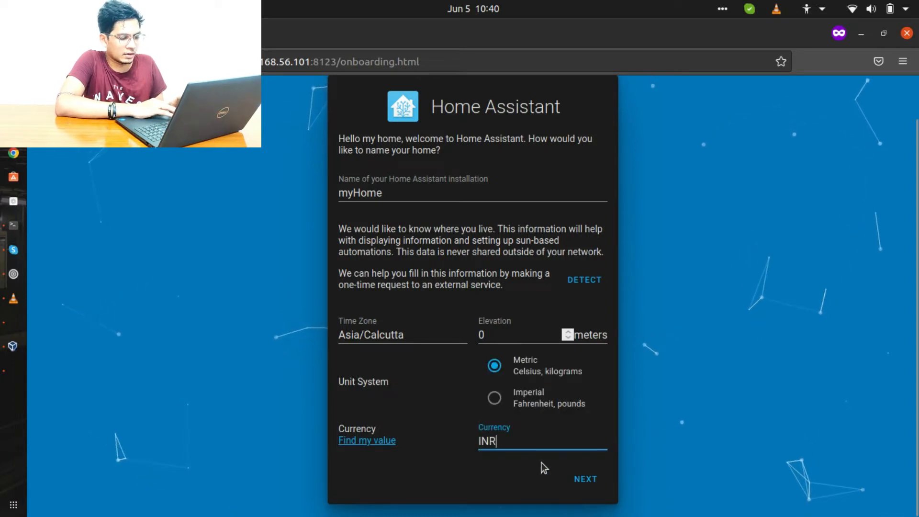
click(600, 478)
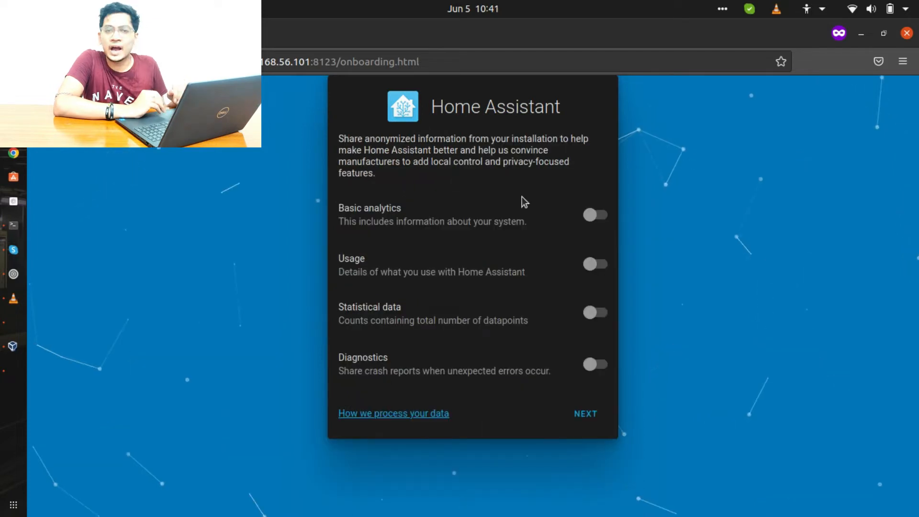
- Continue past the analytics step with all sharing left off
click(601, 410)
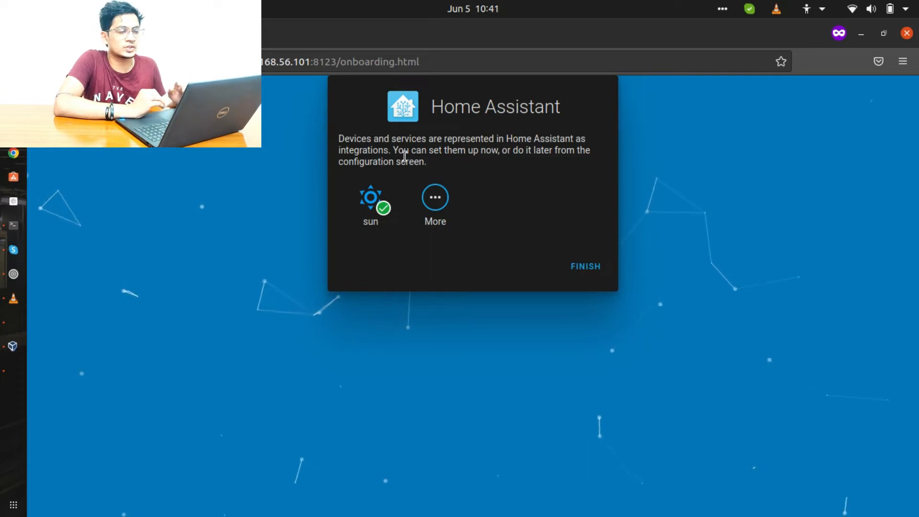
- Browse the new-integration list, close it without adding any integration, and finish onboarding
click(432, 205)
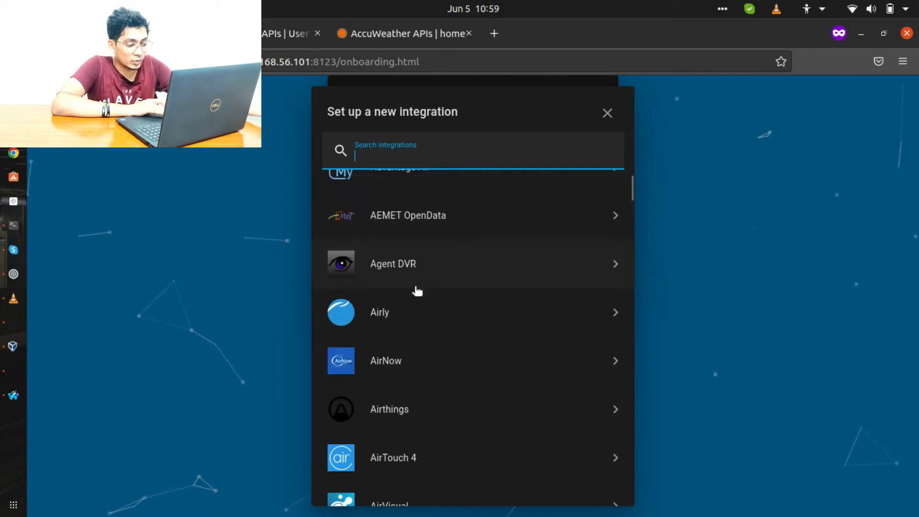
scroll(417, 290, down, 10)
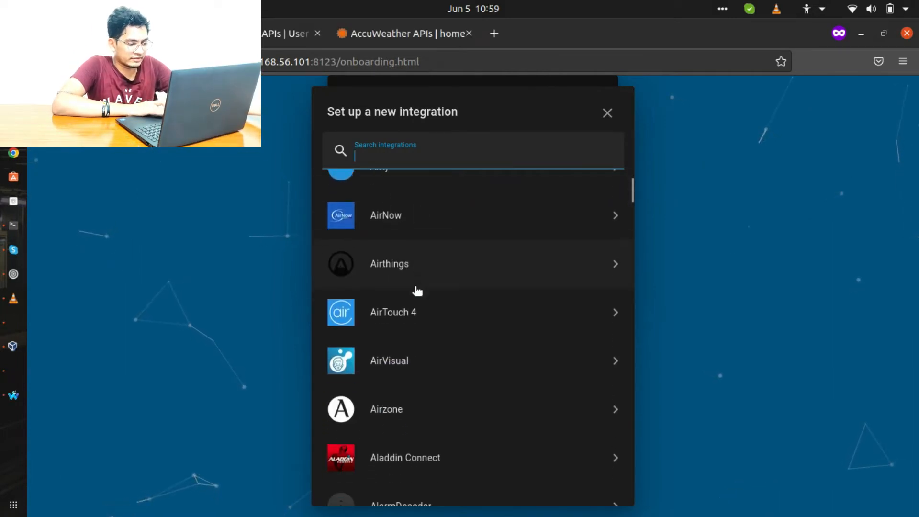
scroll(416, 291, down, 5)
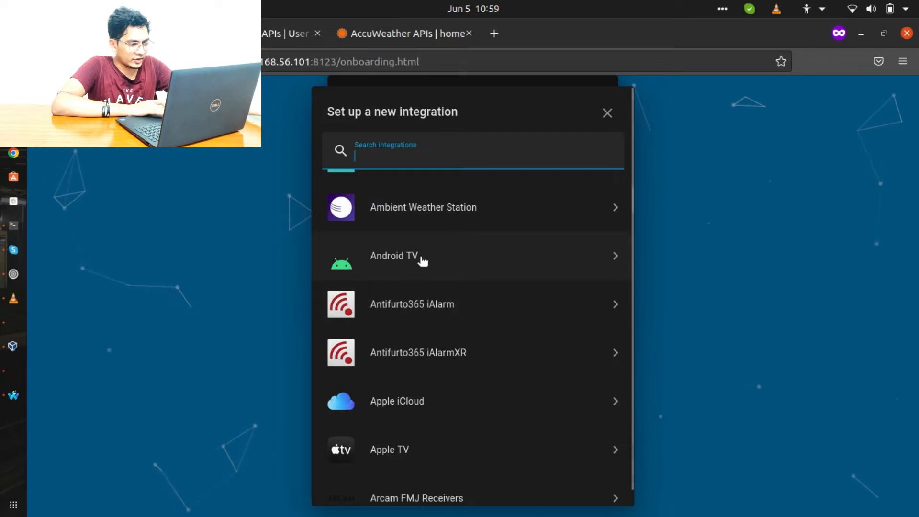
scroll(422, 261, down, 2)
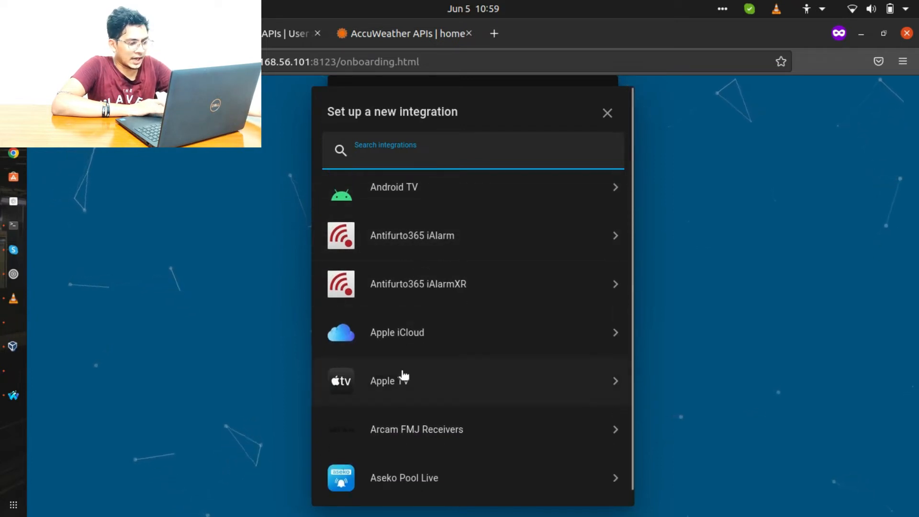
scroll(402, 376, down, 3)
scroll(460, 406, down, 10)
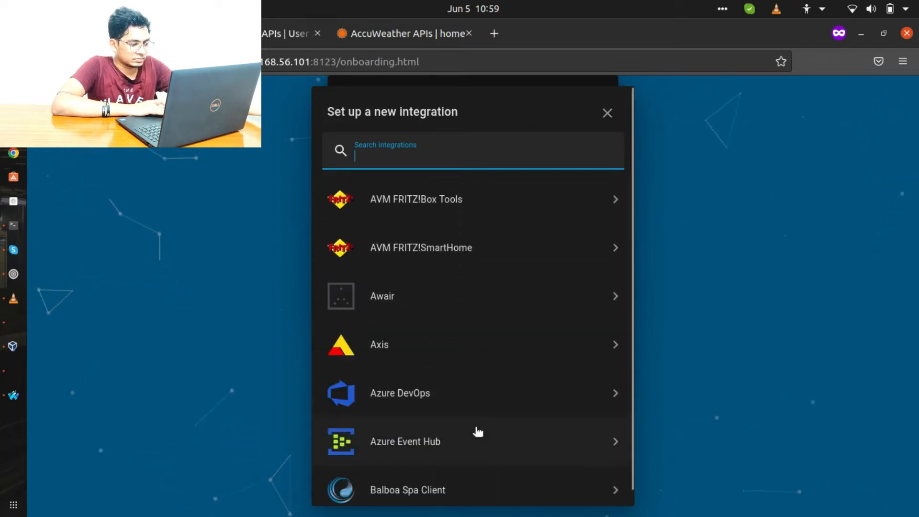
scroll(459, 389, down, 6)
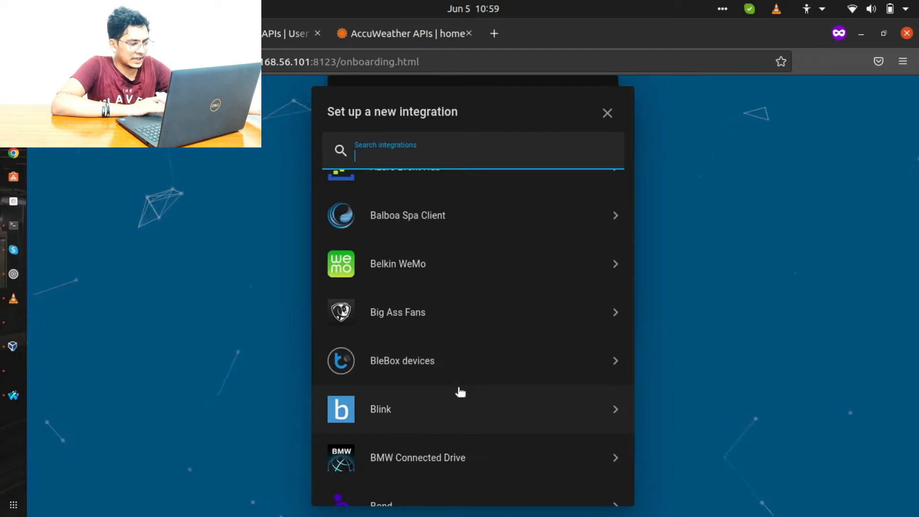
scroll(460, 391, down, 6)
scroll(457, 390, up, 20)
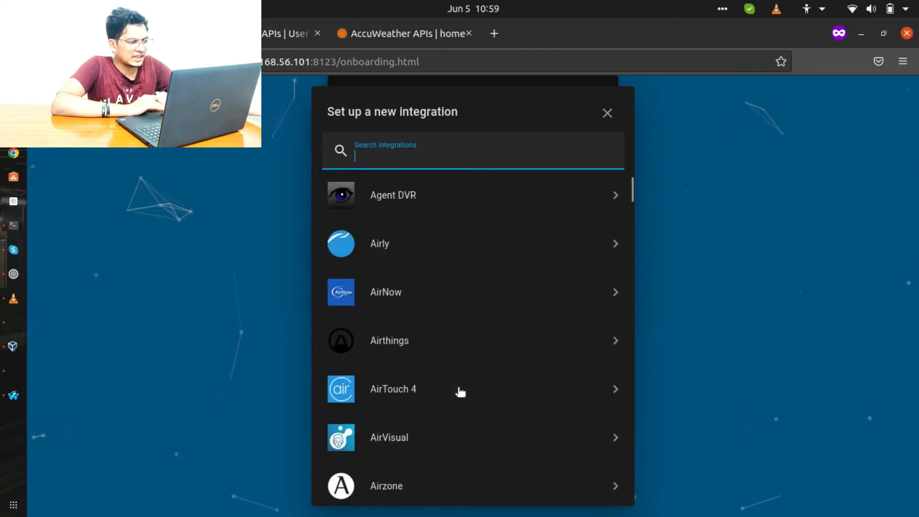
click(607, 114)
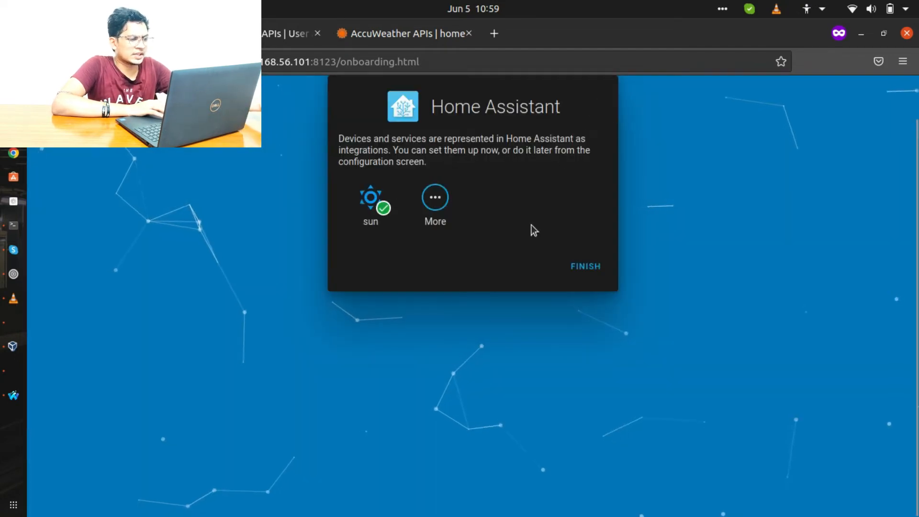
click(585, 267)
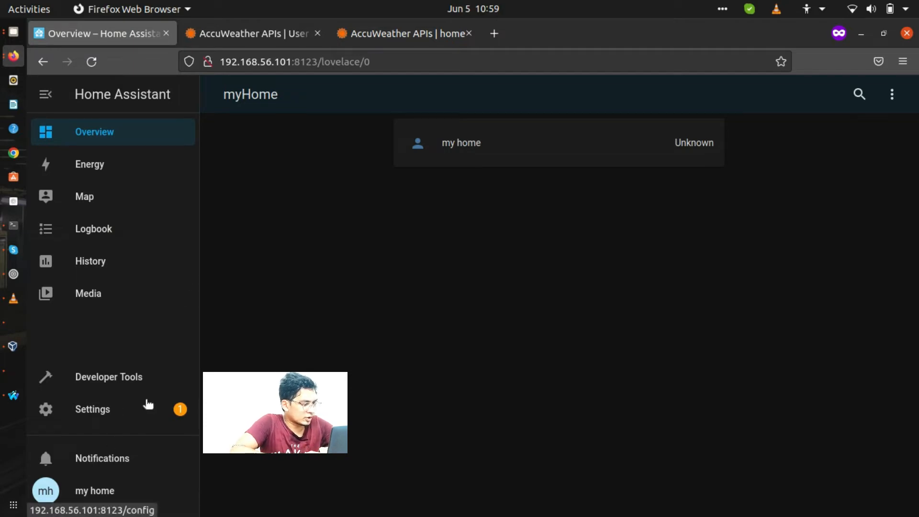
- Open the Settings dashboard, which lists the Home Assistant Core 2022.6.2 update
click(147, 385)
click(147, 410)
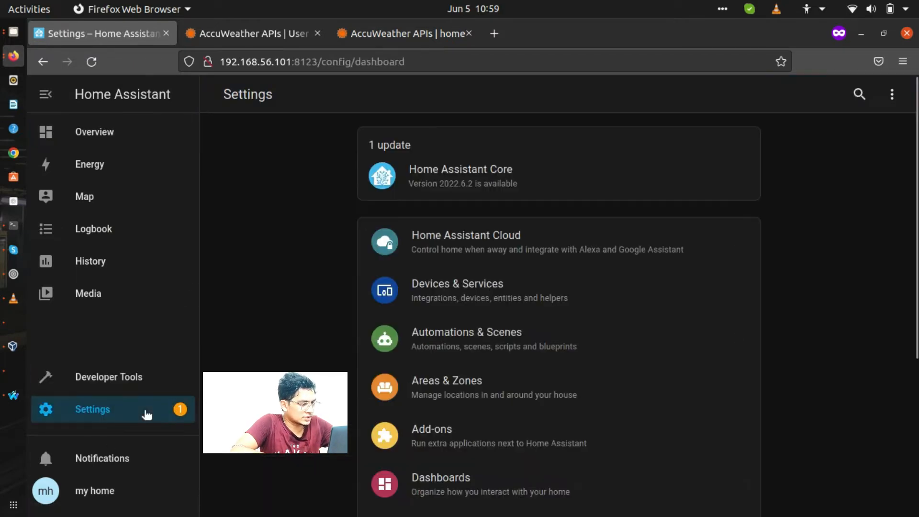
scroll(611, 322, down, 5)
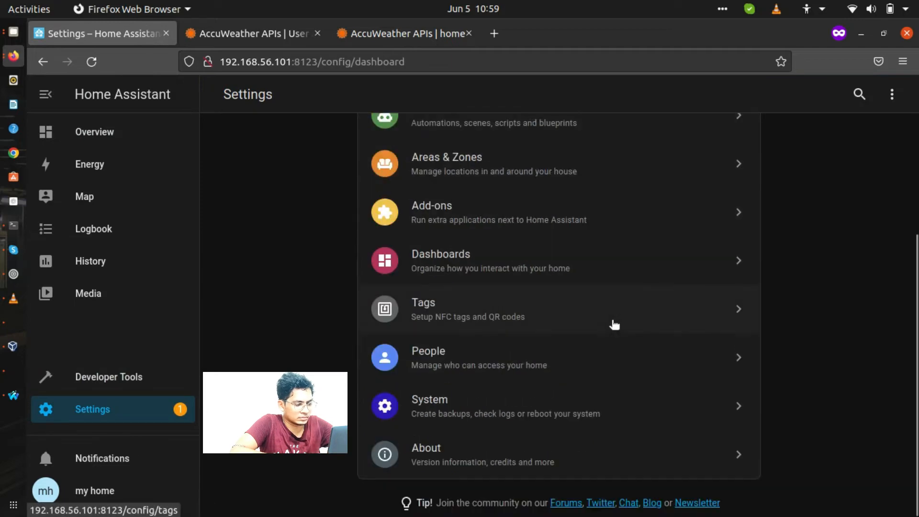
scroll(613, 322, up, 5)
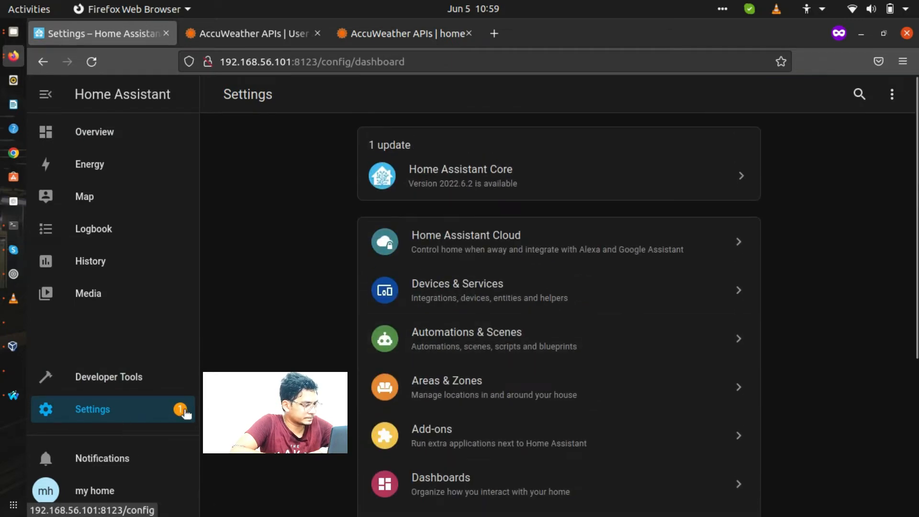
click(186, 413)
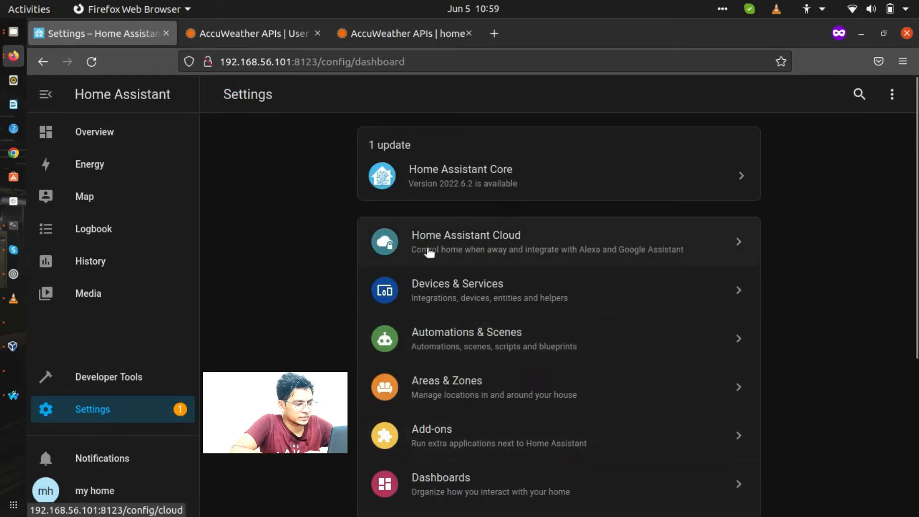
- Install the Home Assistant Core 2022.6.2 update with backup enabled, then close the update details
click(509, 199)
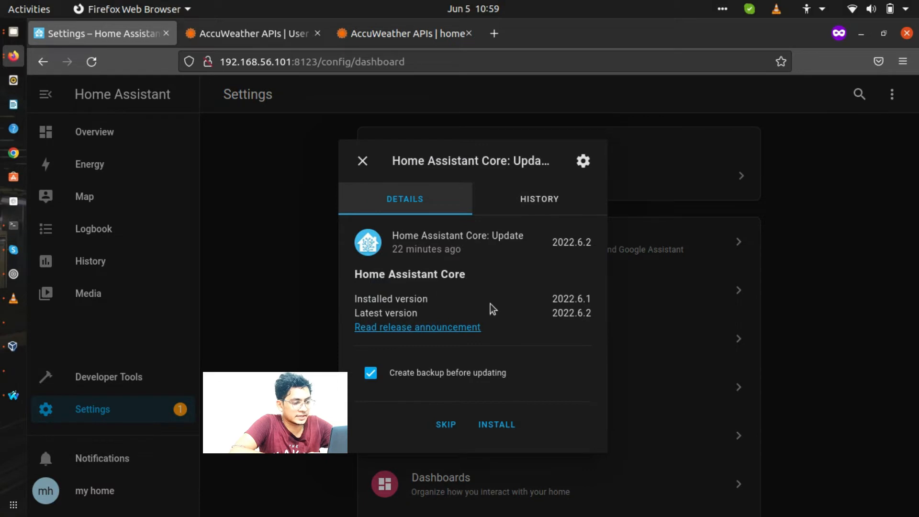
drag(551, 300, 573, 300)
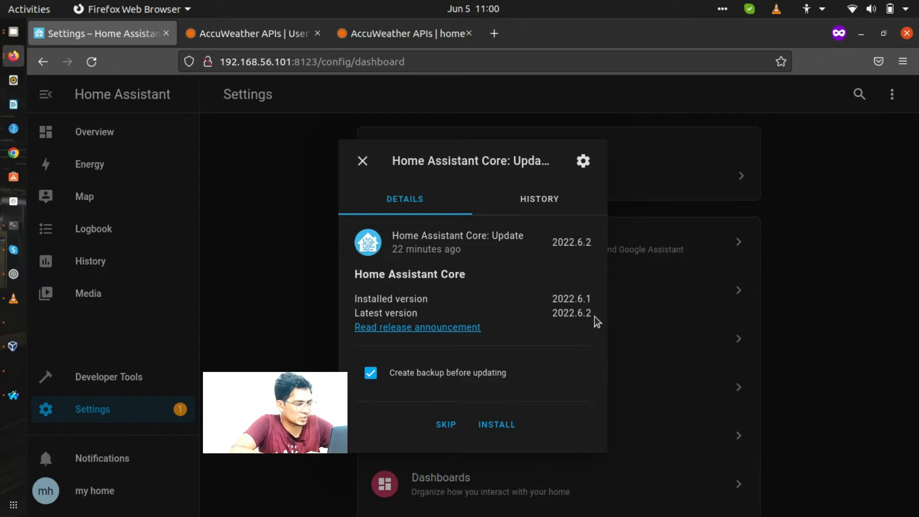
click(490, 421)
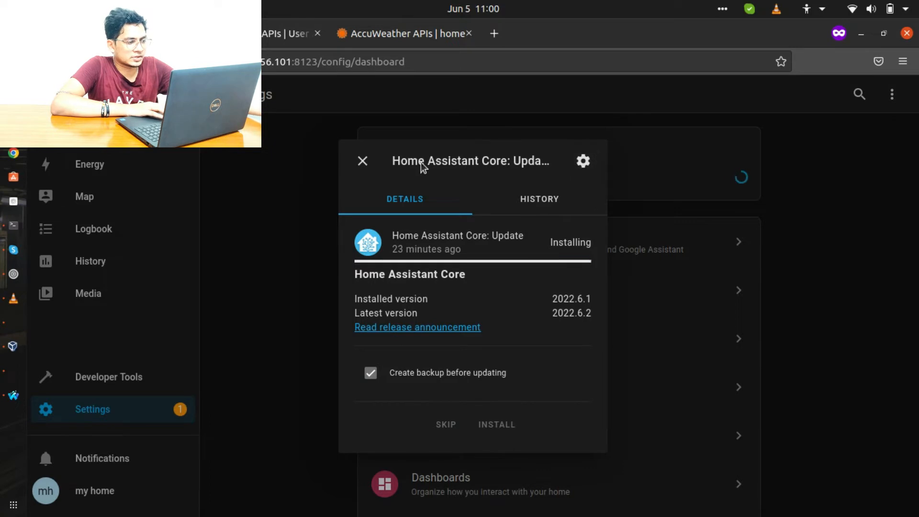
click(358, 160)
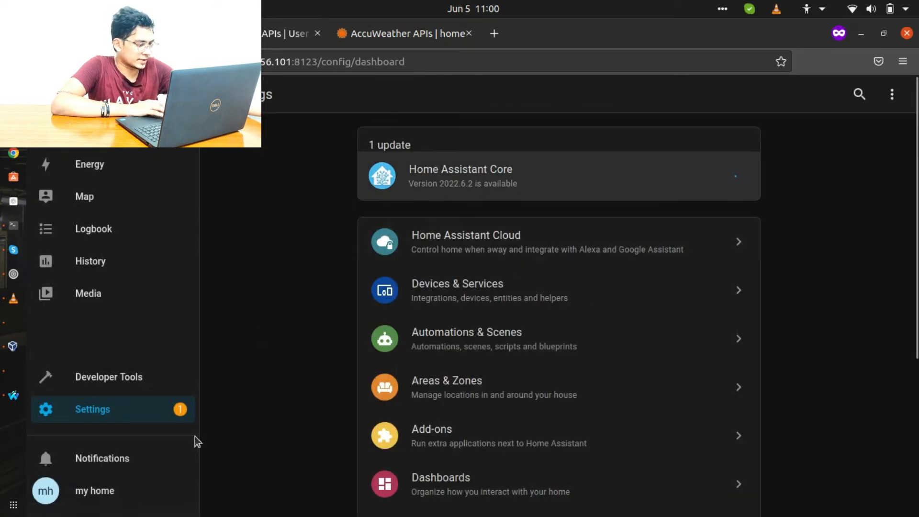
scroll(489, 387, down, 2)
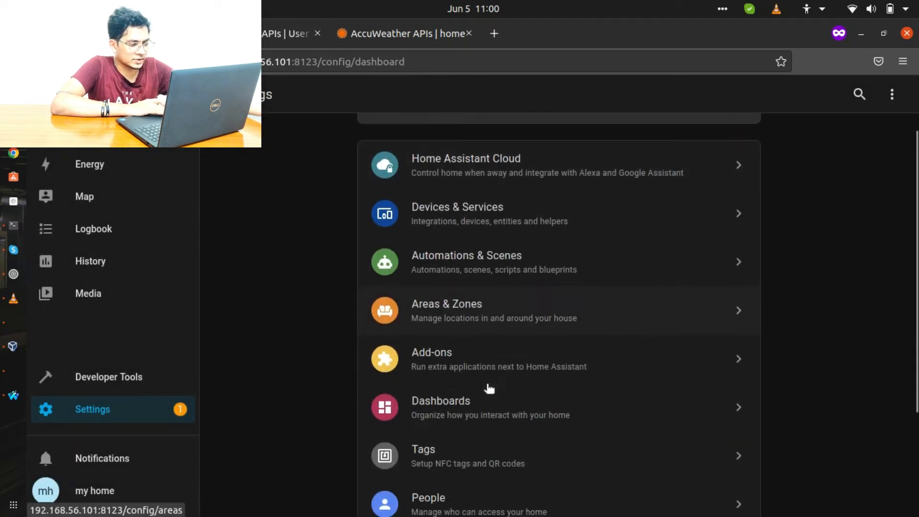
click(537, 262)
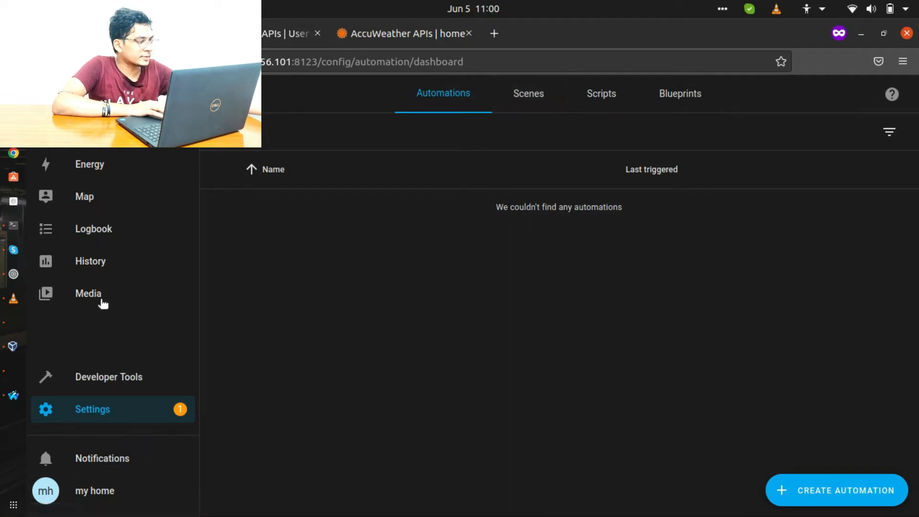
click(98, 370)
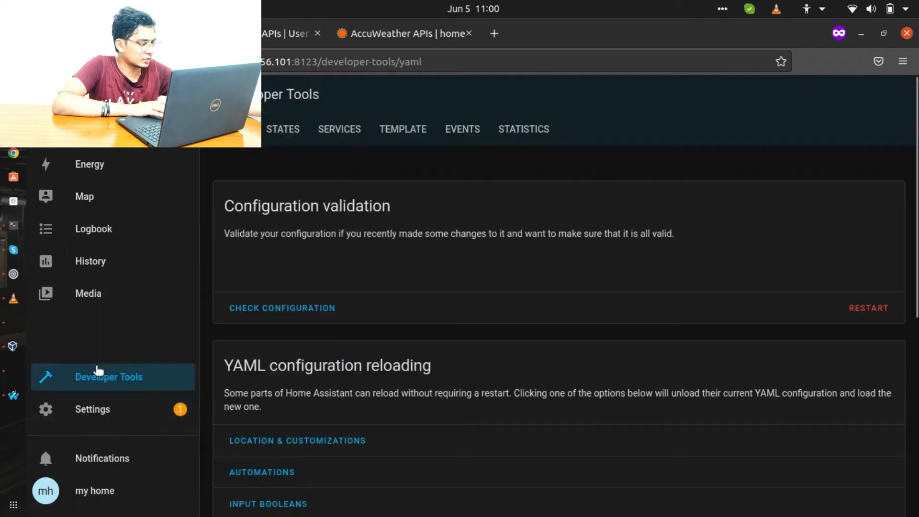
click(109, 419)
scroll(323, 386, down, 3)
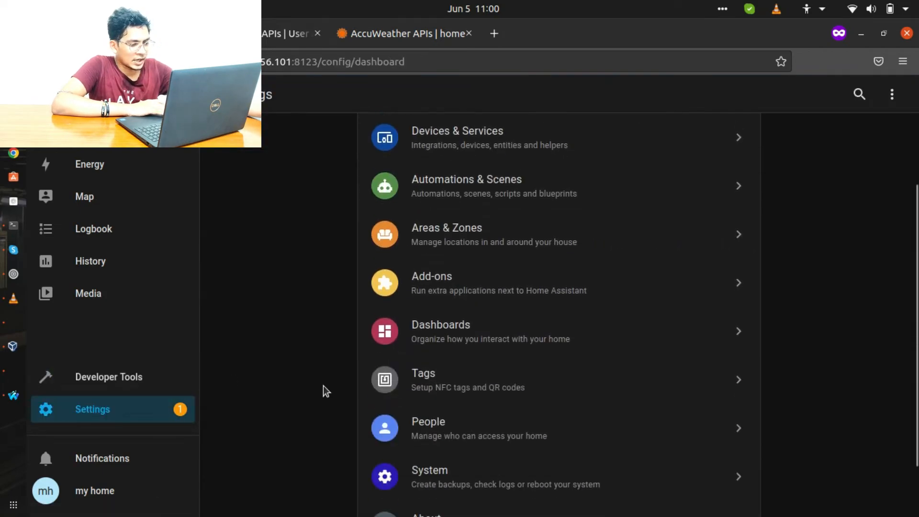
- Search the Add-on Store for 'esp' and install the ESPHome add-on
click(491, 289)
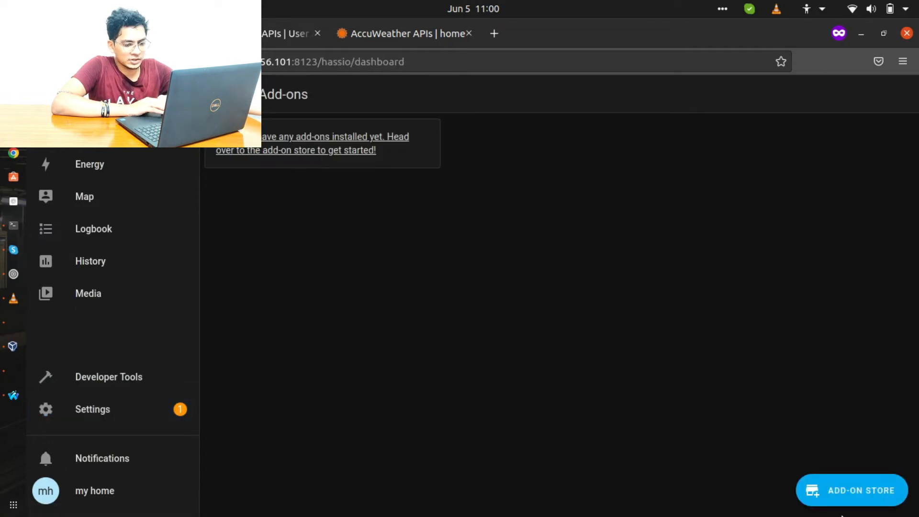
click(861, 498)
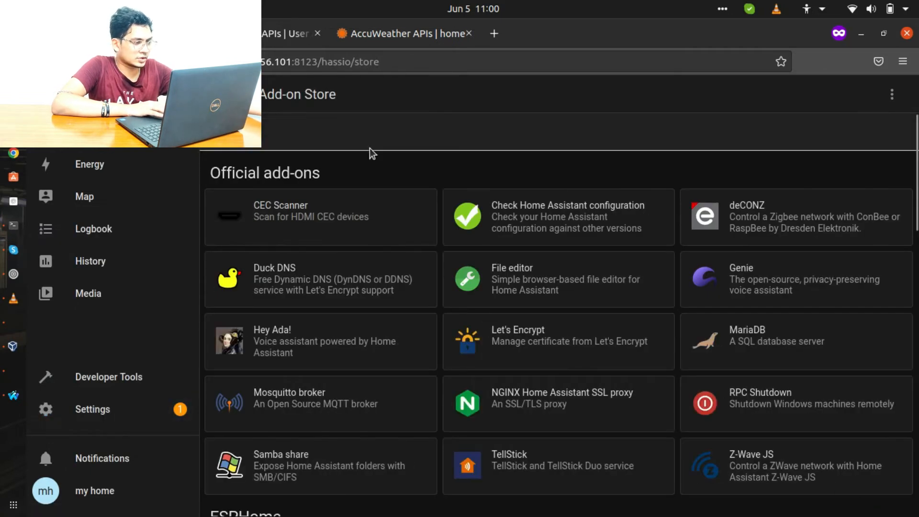
text(esp)
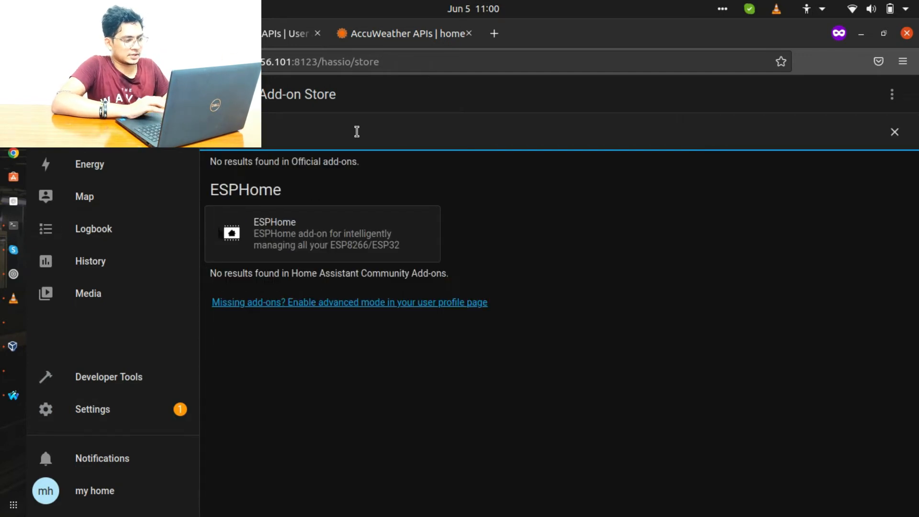
click(362, 252)
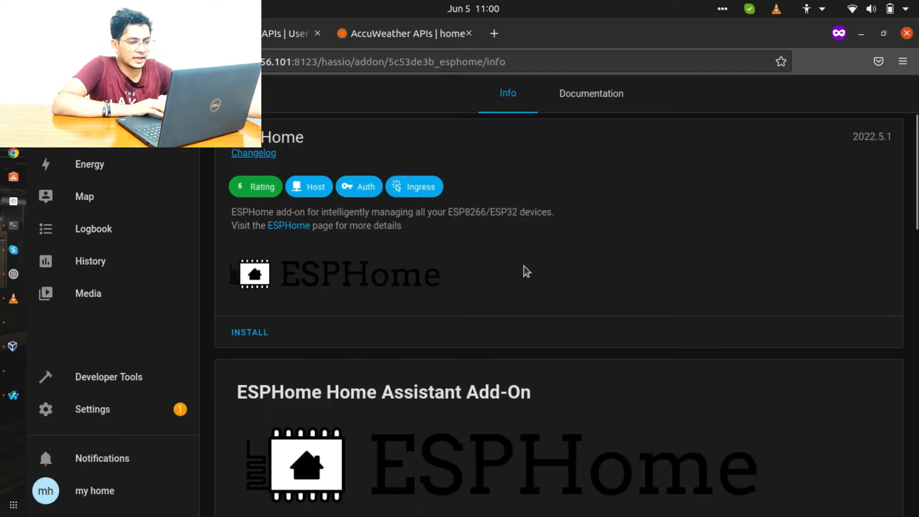
click(249, 342)
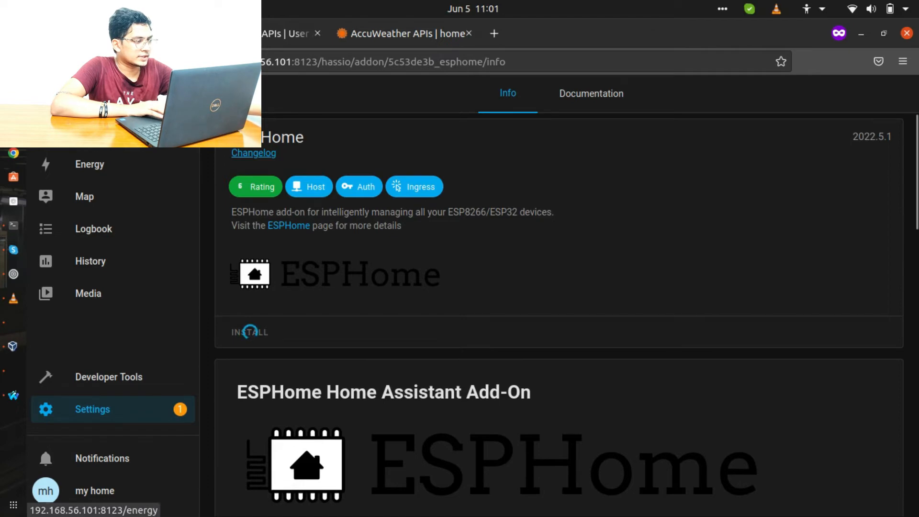
click(42, 61)
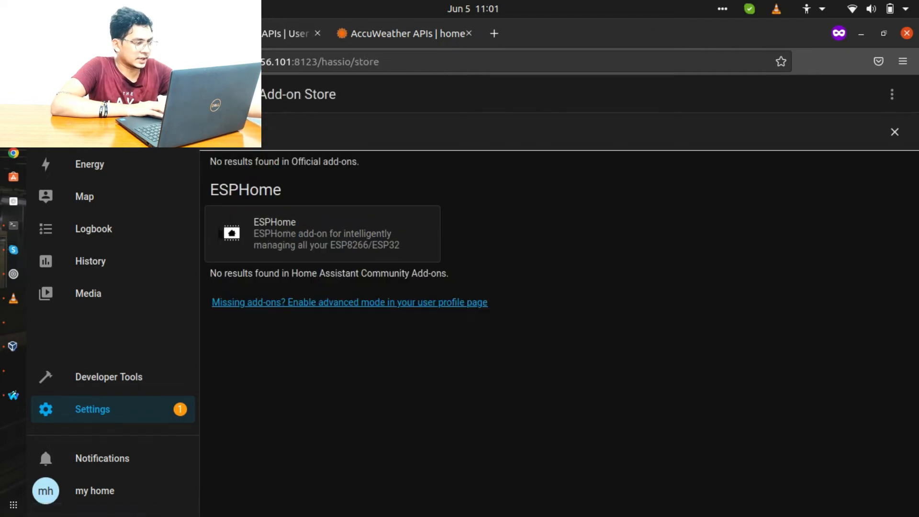
- Clear the 'esp' search and start the File editor and Samba share add-ons in turn
key(BackSpace)
key(BackSpace)
key(BackSpace)
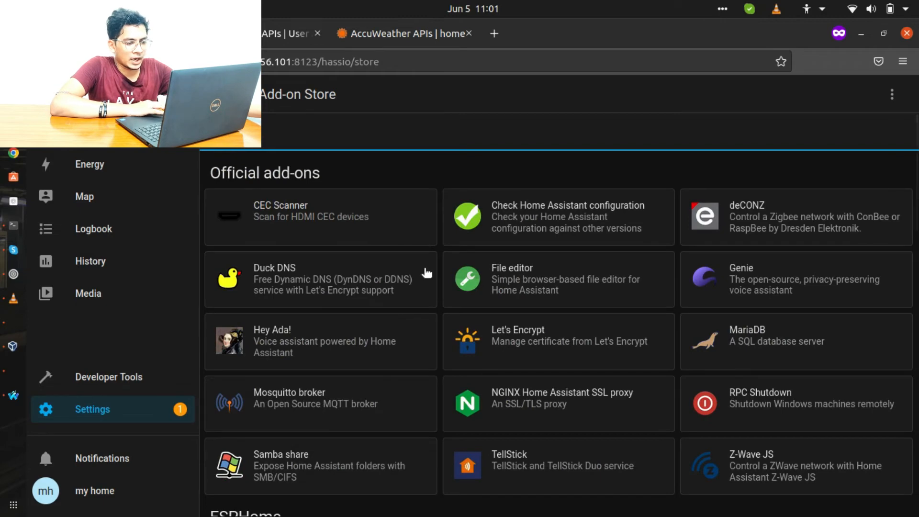
click(509, 273)
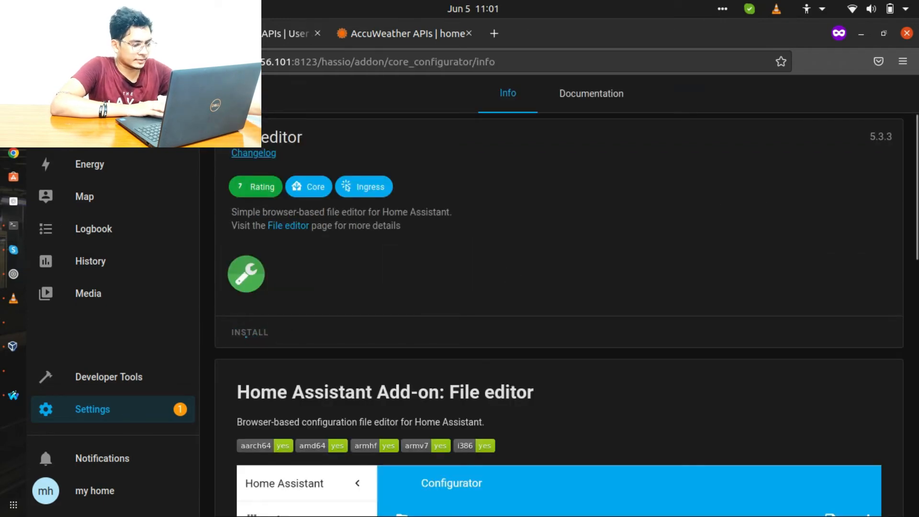
click(227, 94)
scroll(500, 372, down, 3)
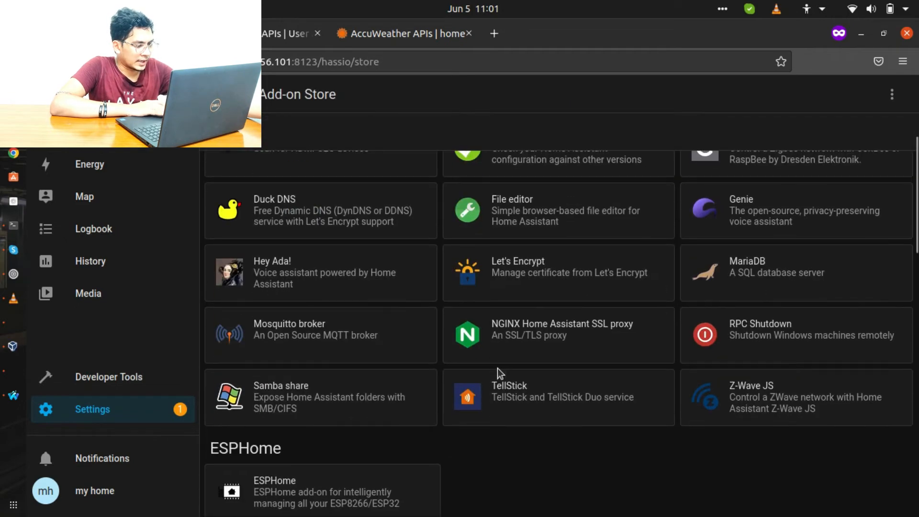
click(388, 389)
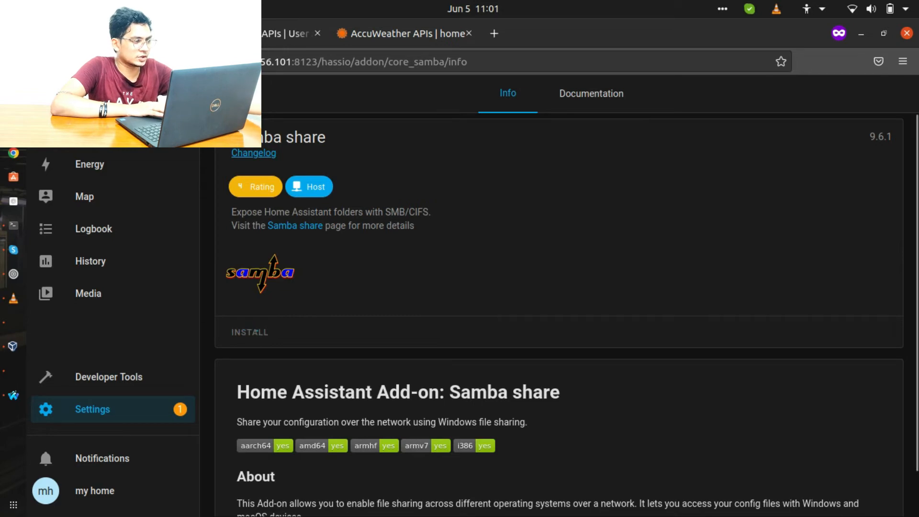
click(227, 94)
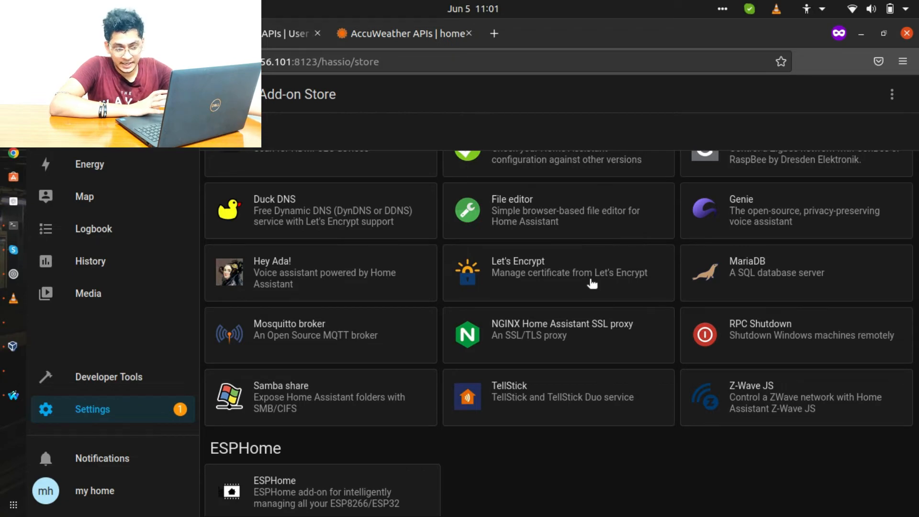
- Scroll through the official and community add-on listings until the session drops to the login page
scroll(595, 368, down, 4)
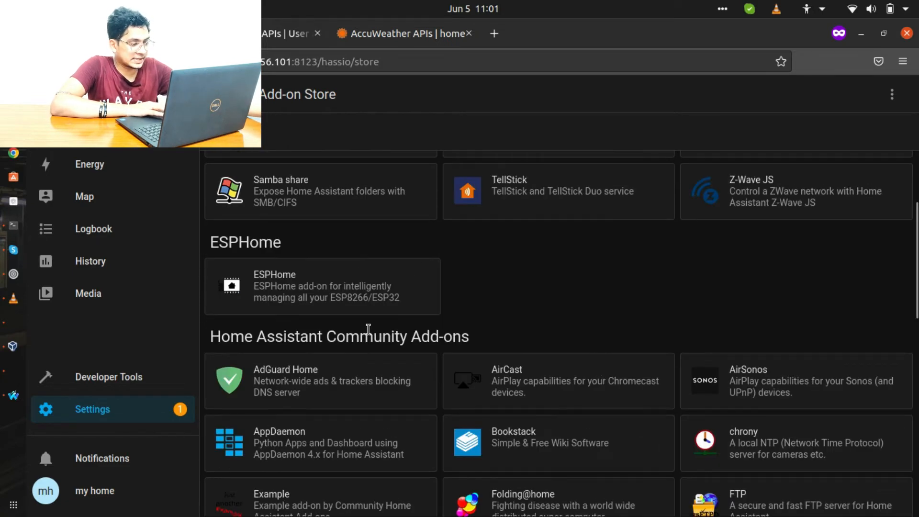
scroll(536, 332, down, 4)
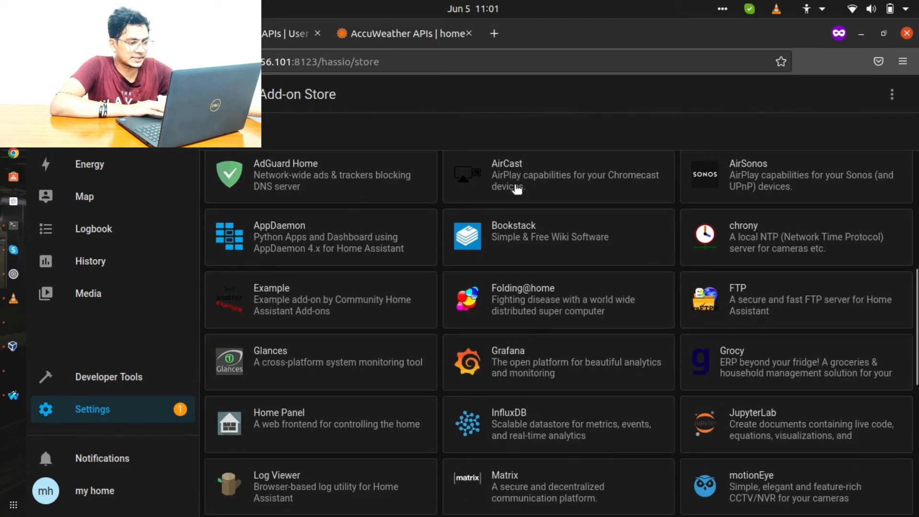
scroll(605, 300, up, 8)
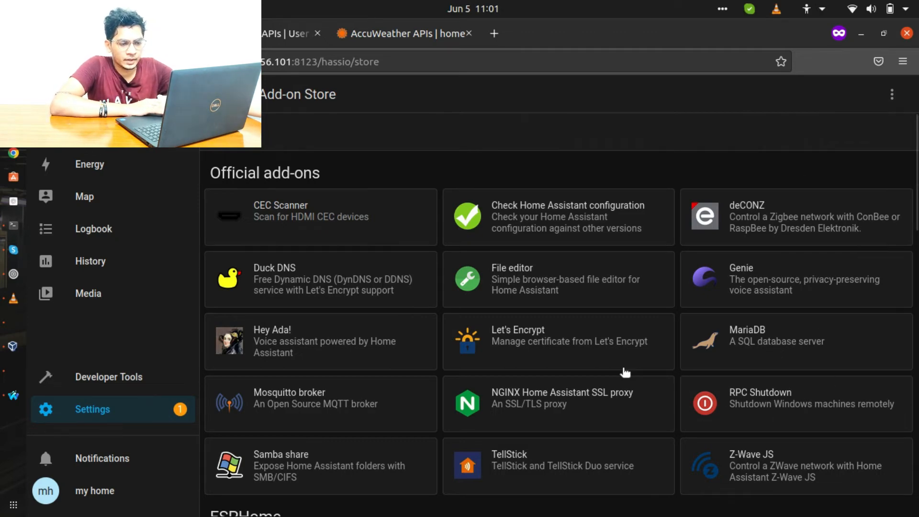
scroll(625, 372, down, 3)
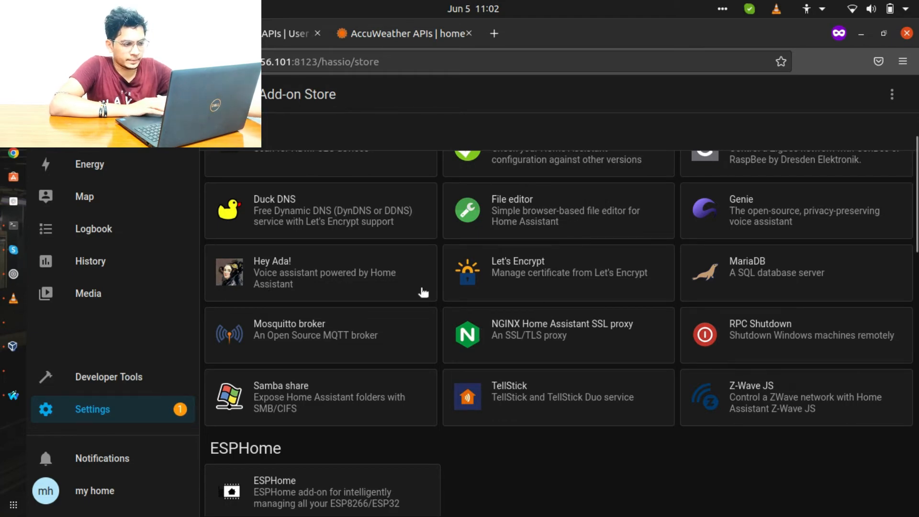
scroll(422, 292, down, 5)
scroll(422, 292, down, 2)
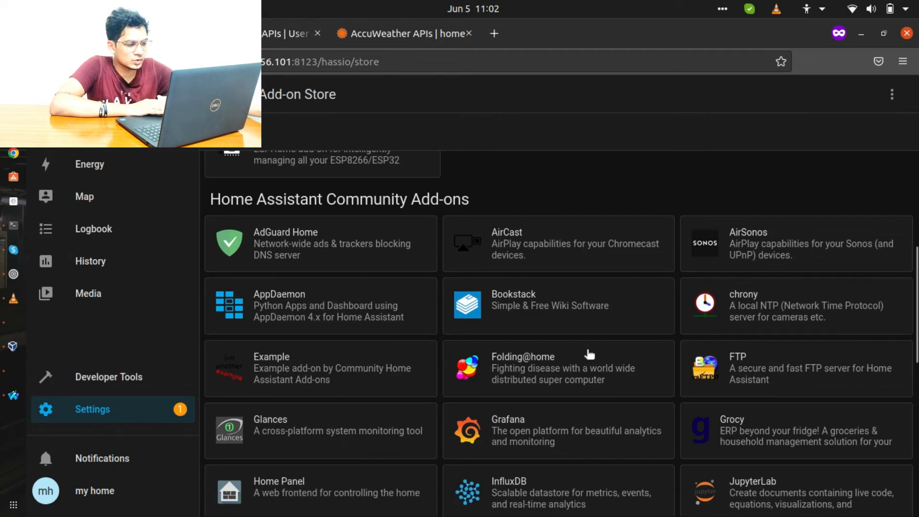
scroll(589, 354, down, 4)
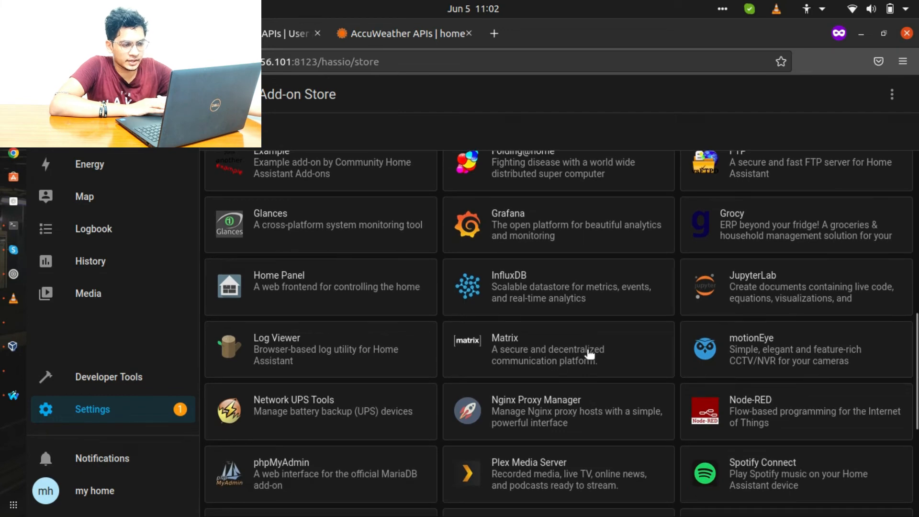
scroll(556, 317, up, 1)
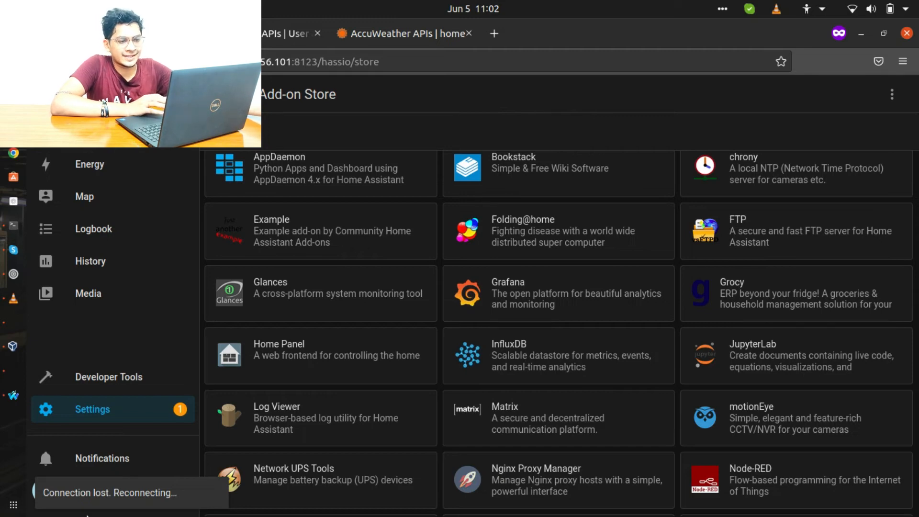
scroll(288, 440, down, 6)
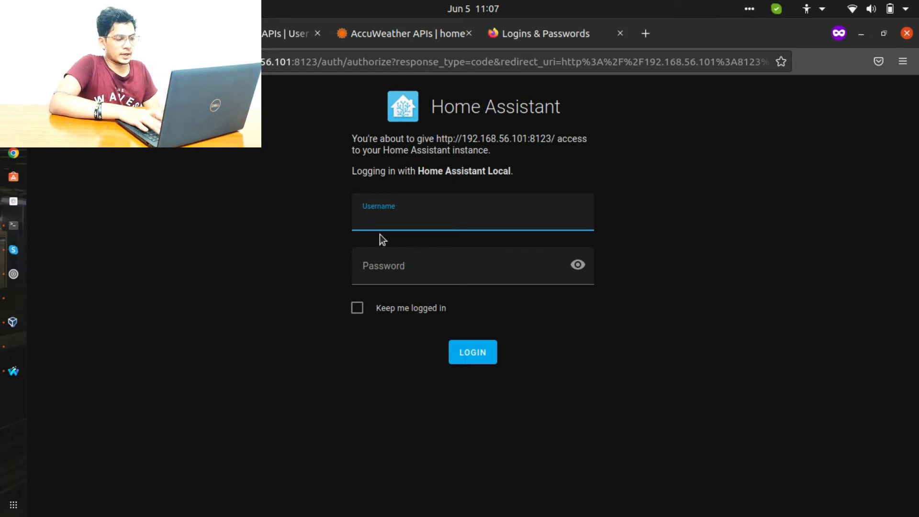
- Log back in to Home Assistant with the account username and password
text(my)
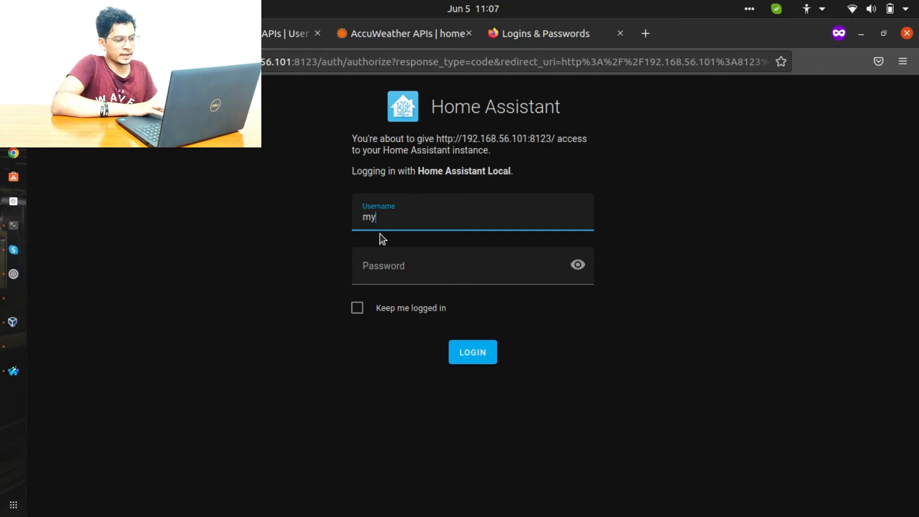
click(390, 270)
text(****)
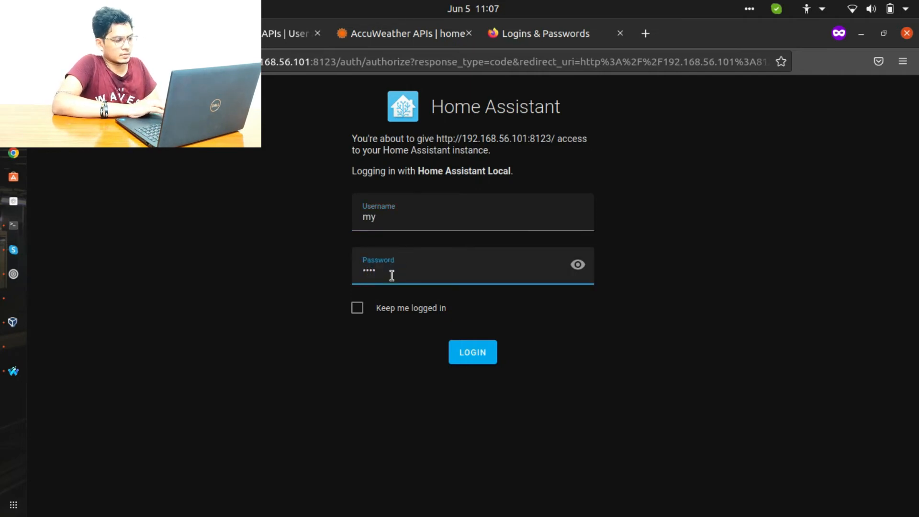
click(455, 352)
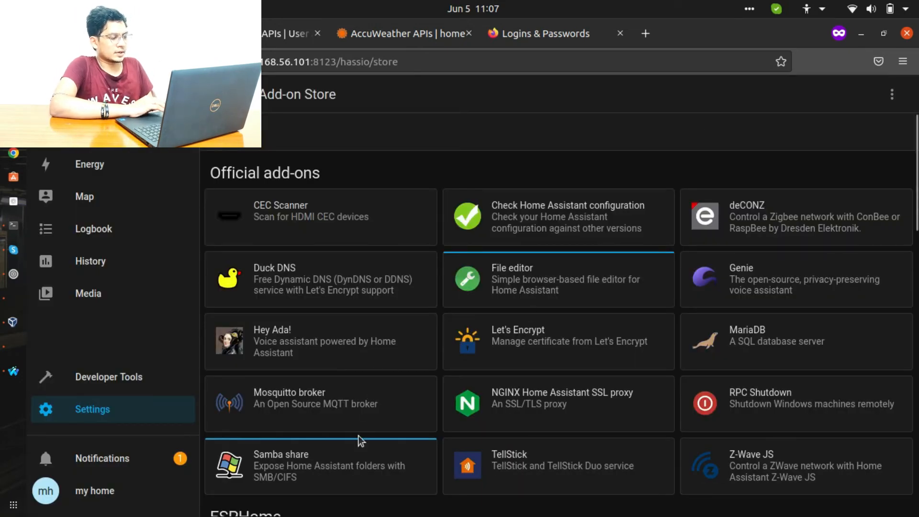
- Turn off Start on boot for the Samba share add-on
click(406, 466)
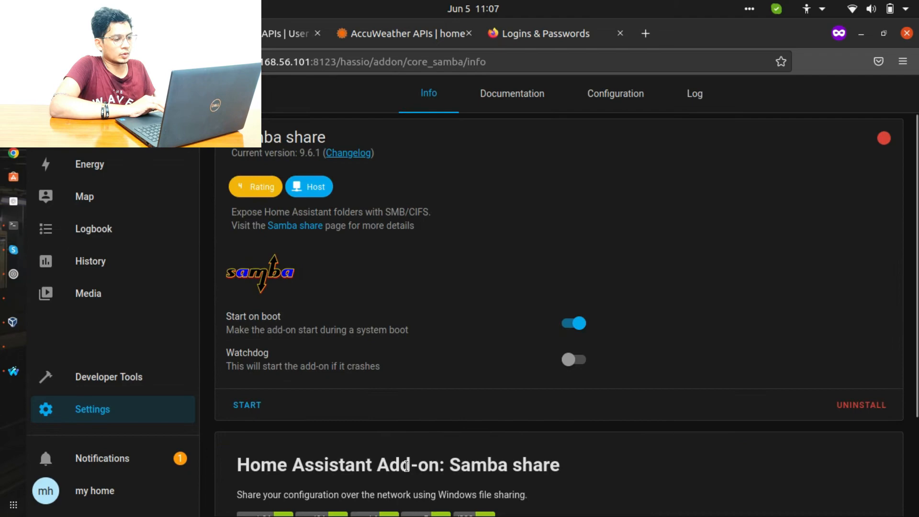
click(574, 324)
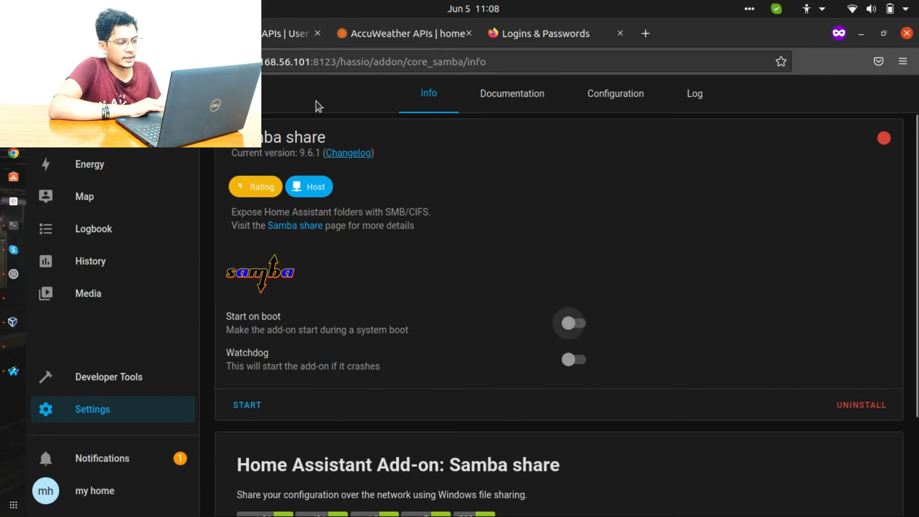
click(226, 94)
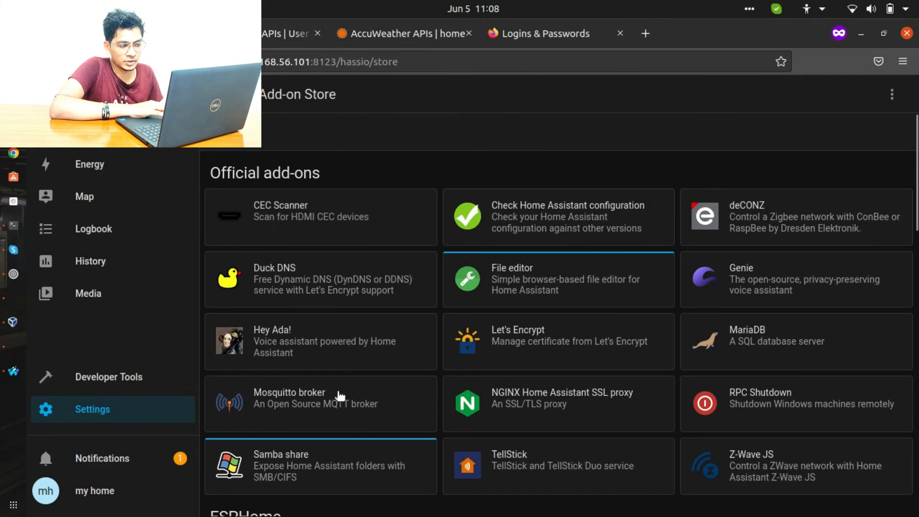
- Install the Mosquitto broker add-on
click(336, 412)
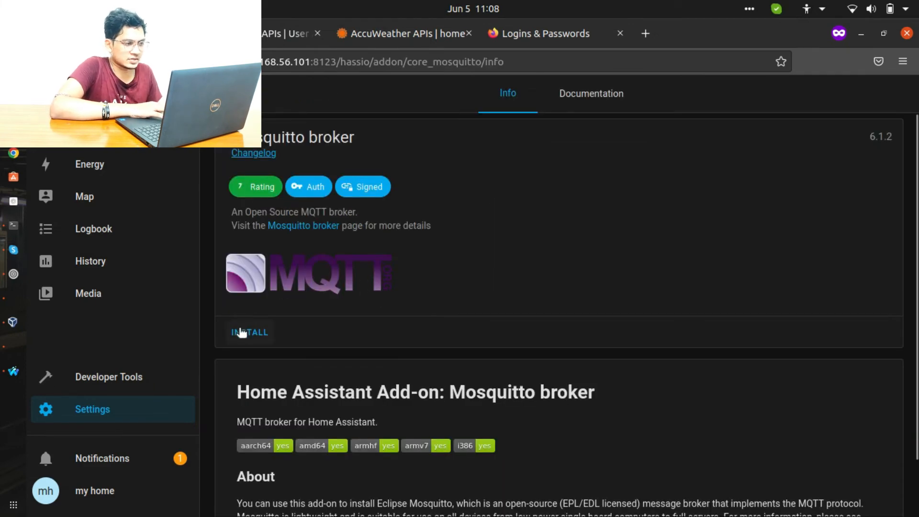
click(227, 93)
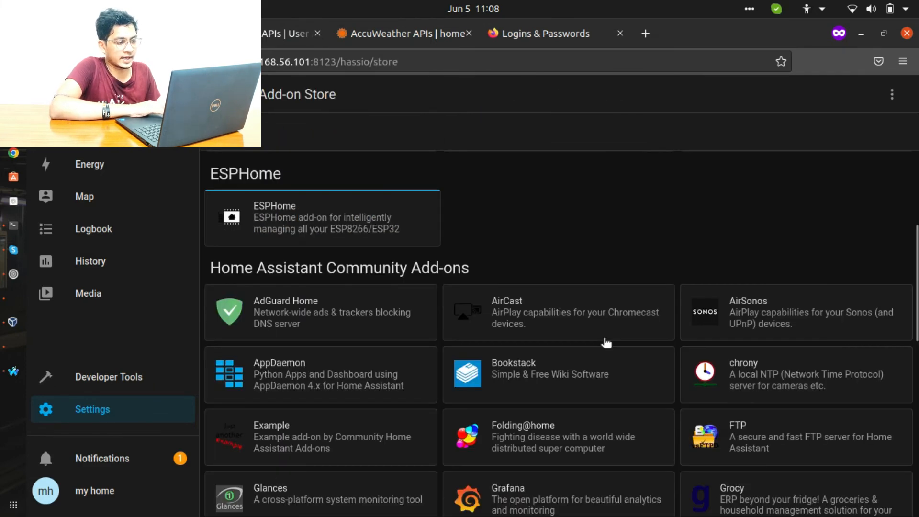
scroll(605, 341, down, 3)
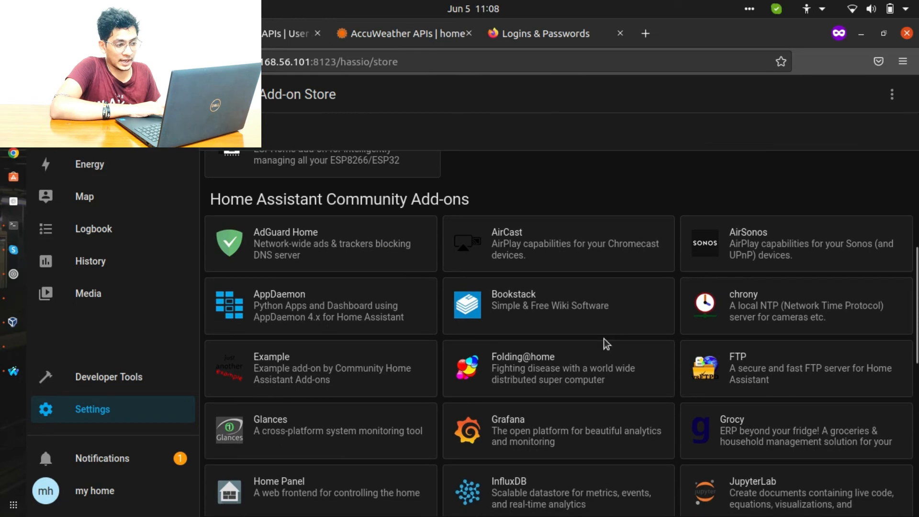
- Read through the AirCast add-on's README without installing it, then browse the Community Add-ons list
click(547, 246)
scroll(567, 309, down, 4)
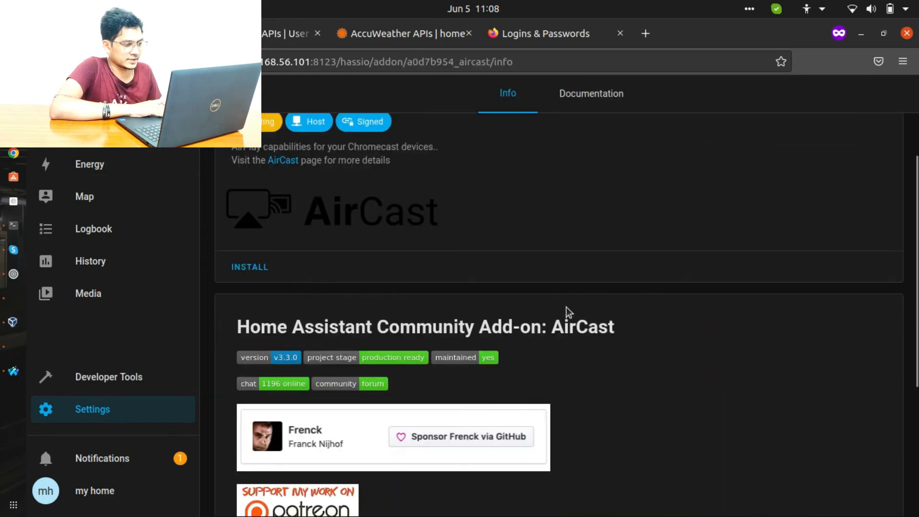
scroll(567, 308, down, 2)
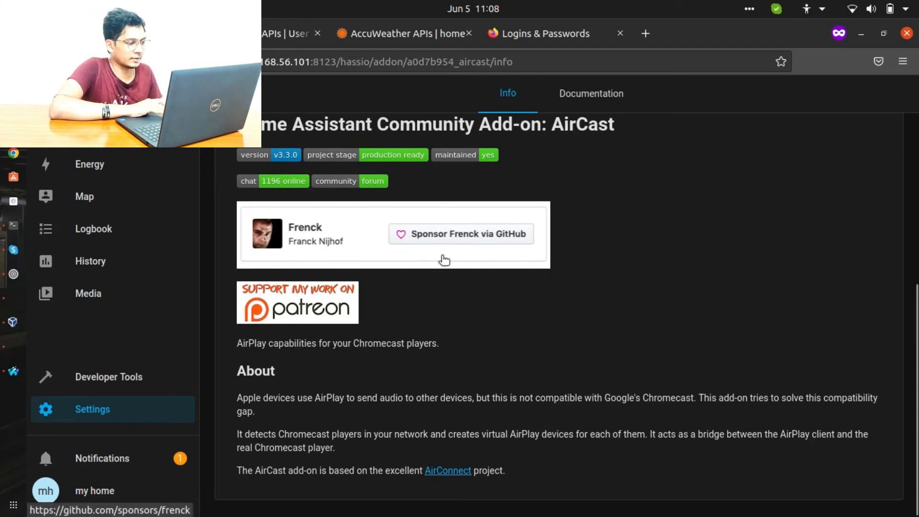
scroll(500, 265, up, 5)
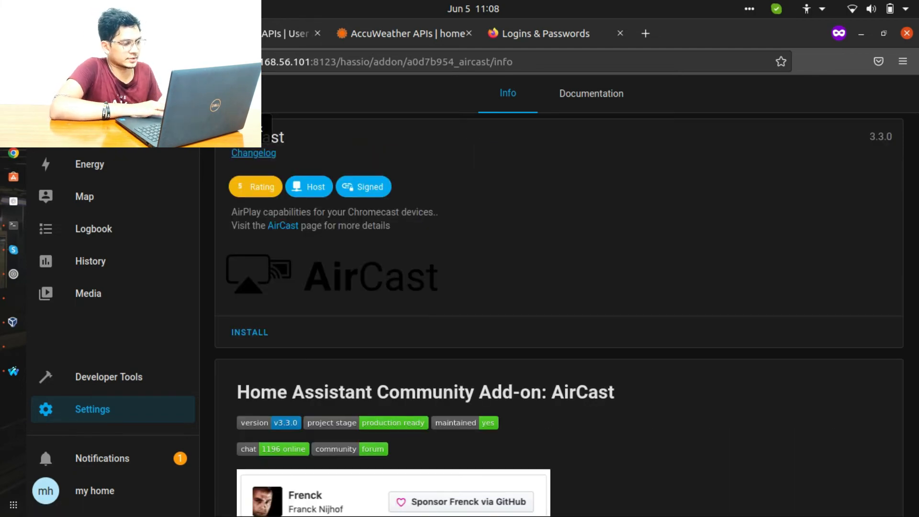
click(226, 94)
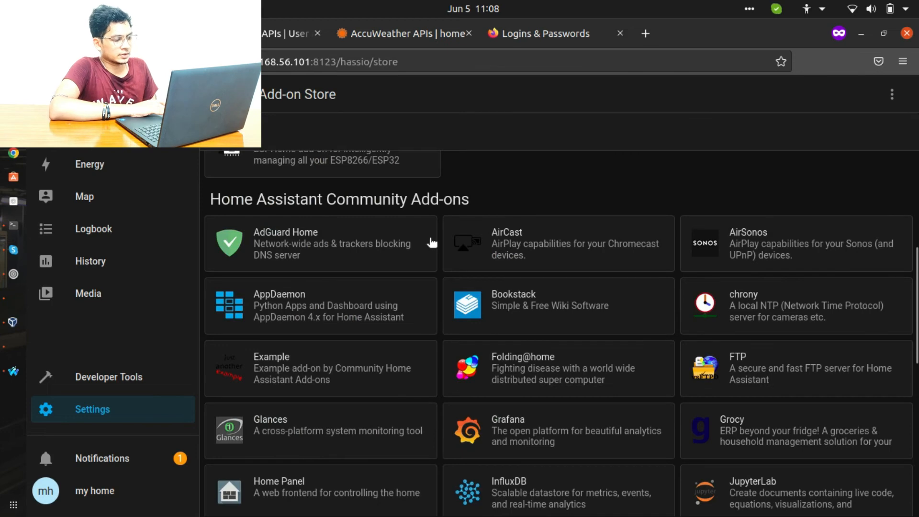
scroll(431, 243, down, 6)
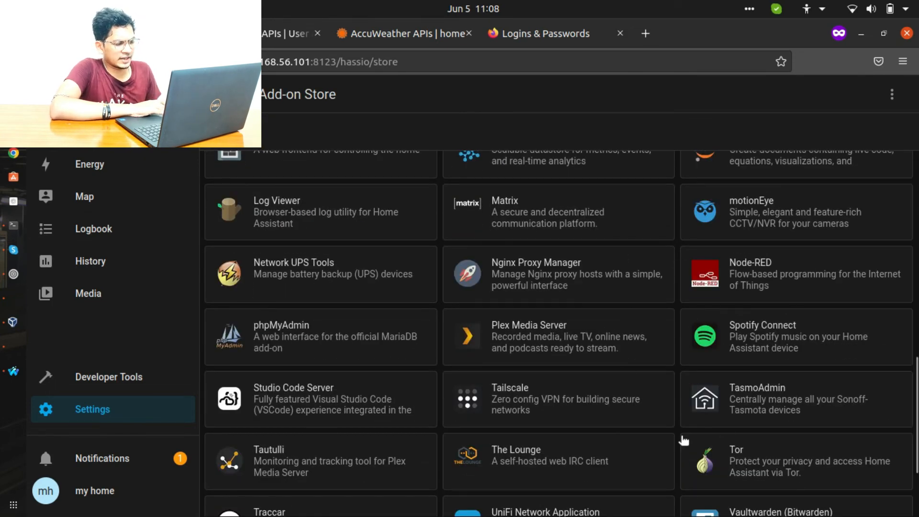
scroll(801, 412, down, 3)
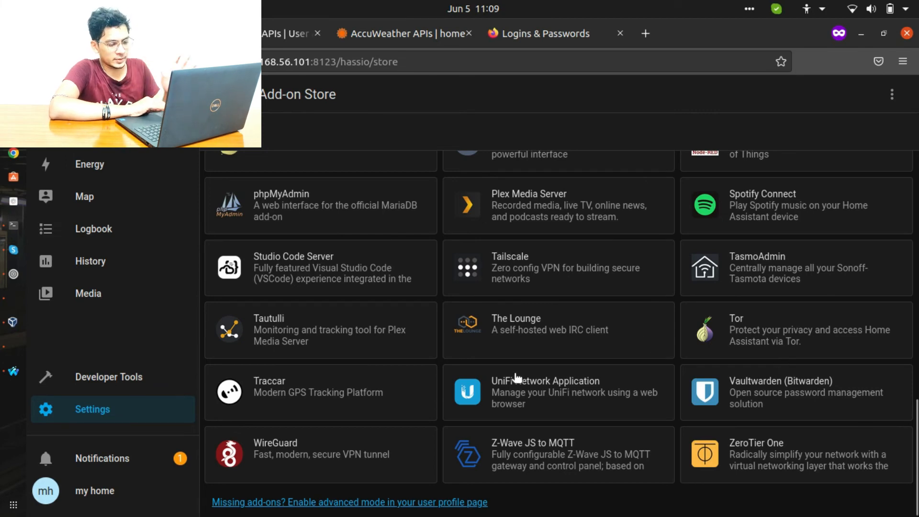
scroll(407, 444, up, 1)
scroll(407, 444, up, 10)
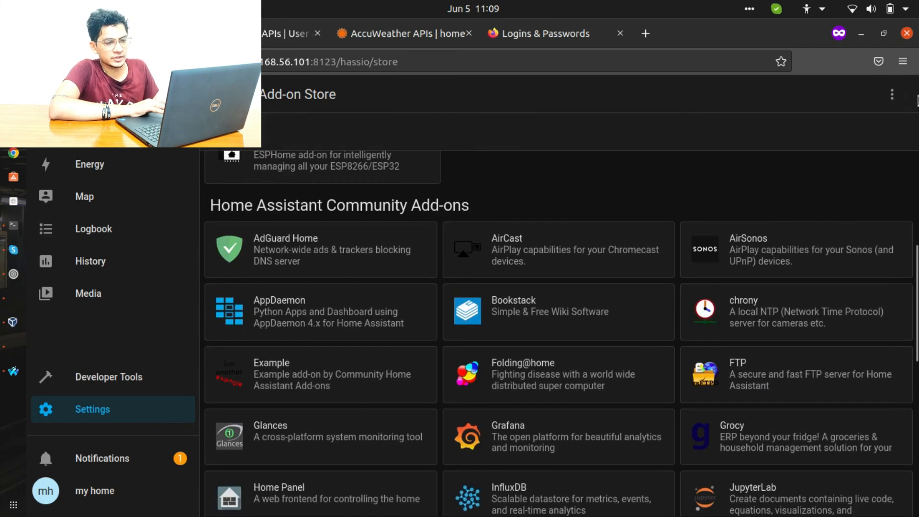
click(891, 93)
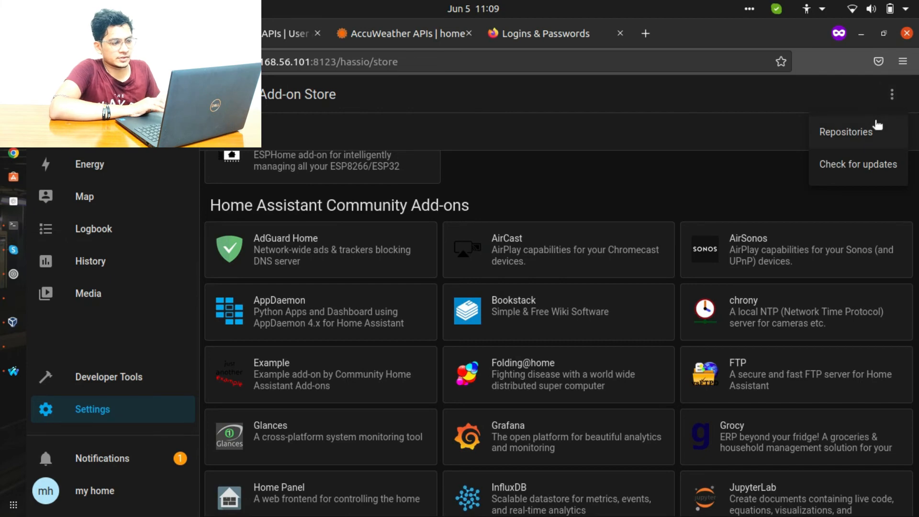
click(845, 131)
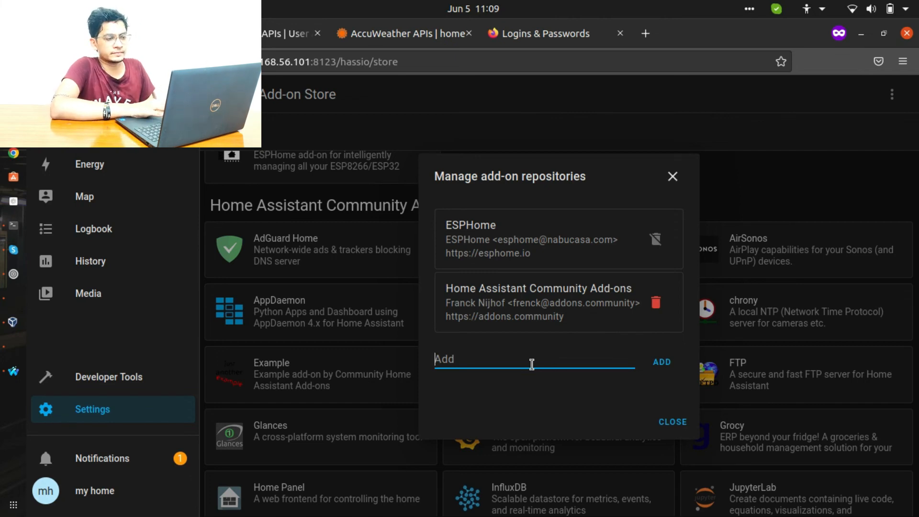
click(673, 176)
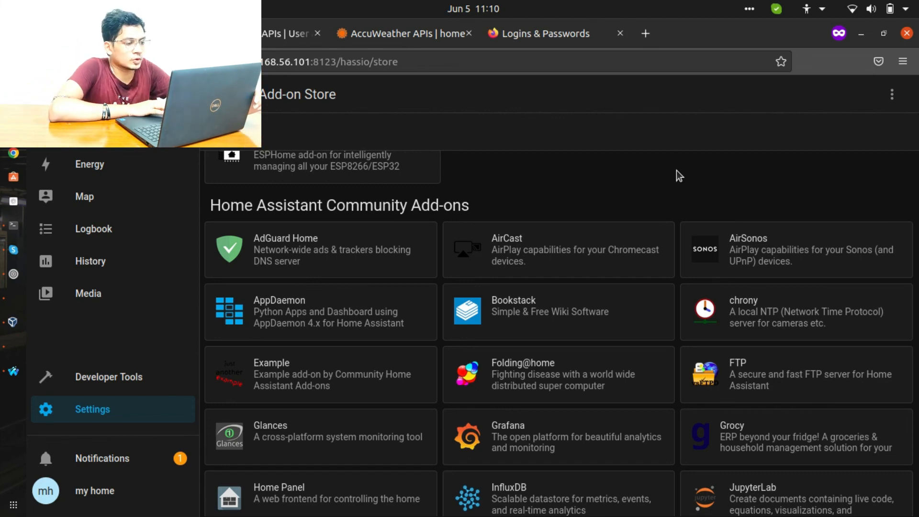
scroll(495, 235, up, 8)
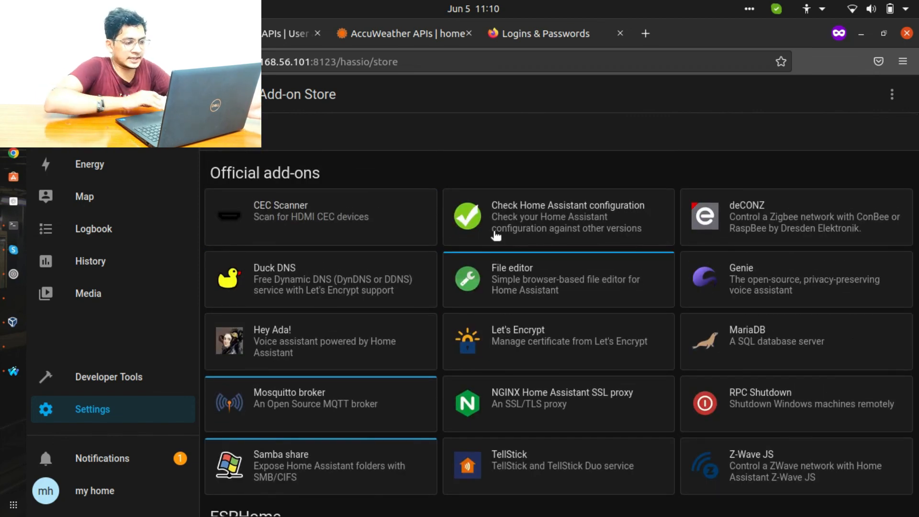
scroll(496, 235, down, 8)
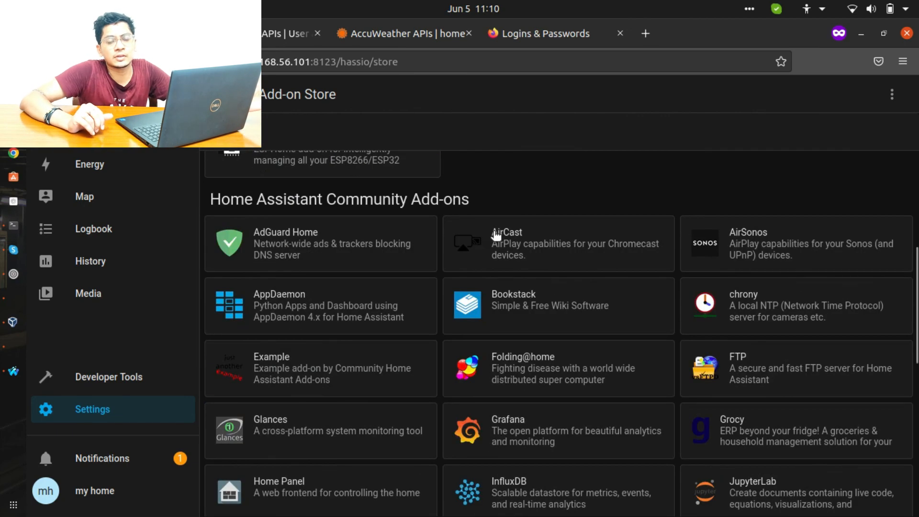